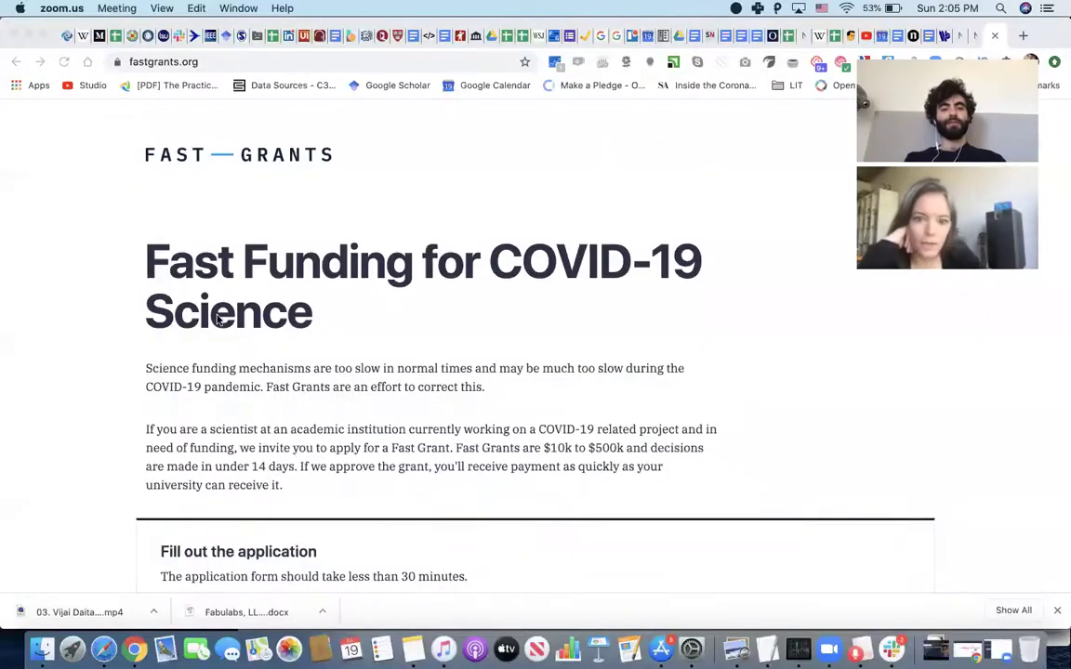
# Bring the Fast Grants page forward and review its $10k–$500k, under-14-day funding details
pyautogui.click(219, 318)
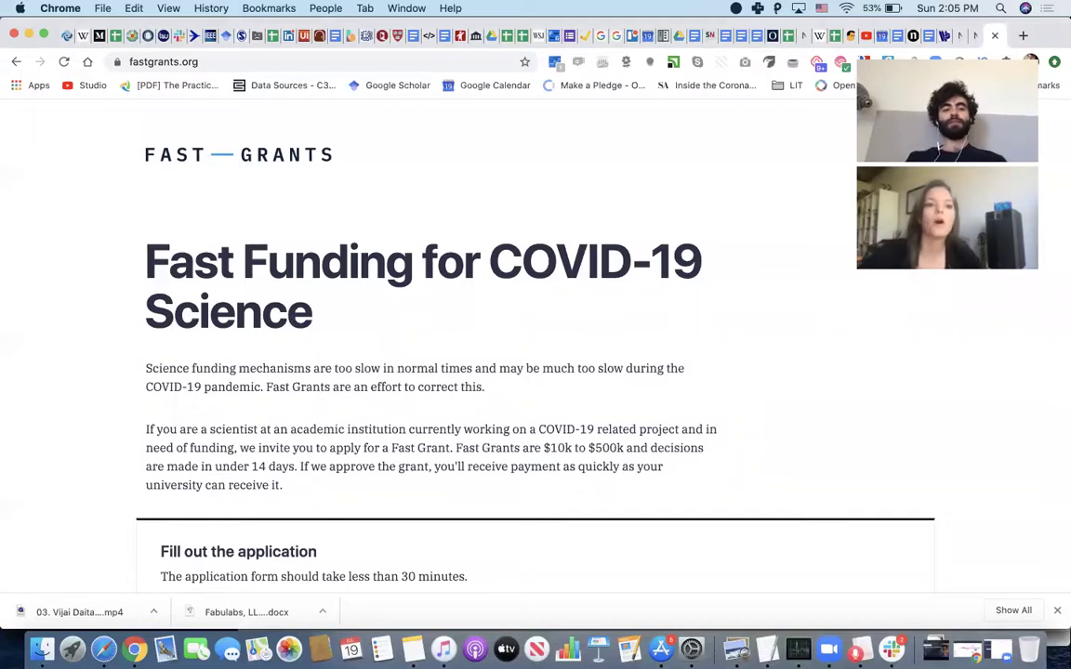
pyautogui.scroll(-2, 535, 354)
pyautogui.scroll(-12, 282, 399)
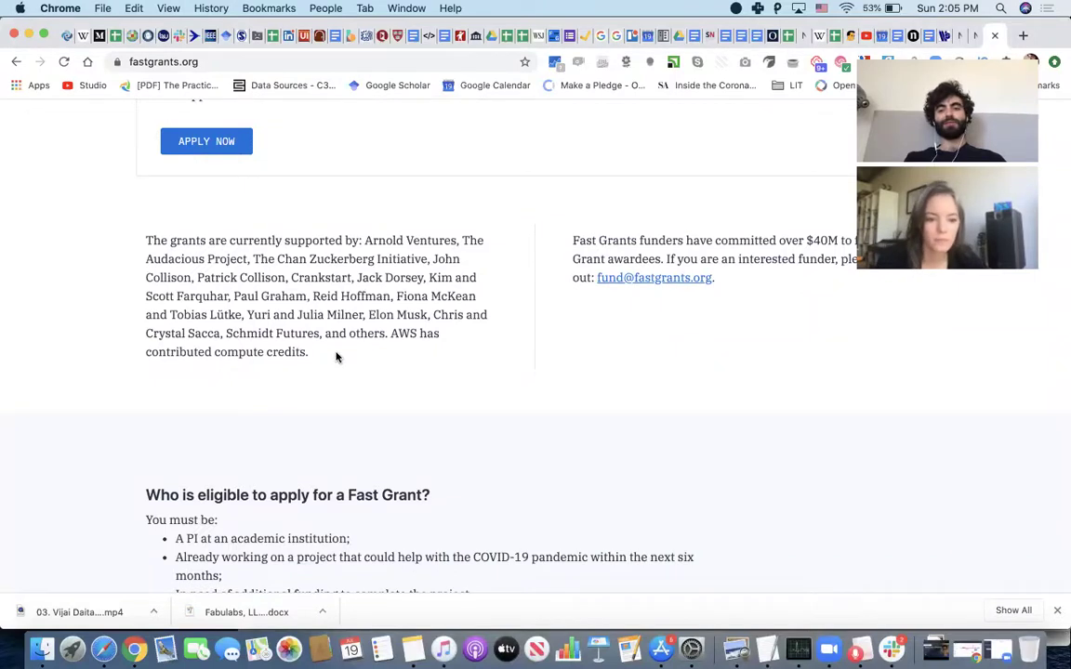
pyautogui.scroll(12, 336, 357)
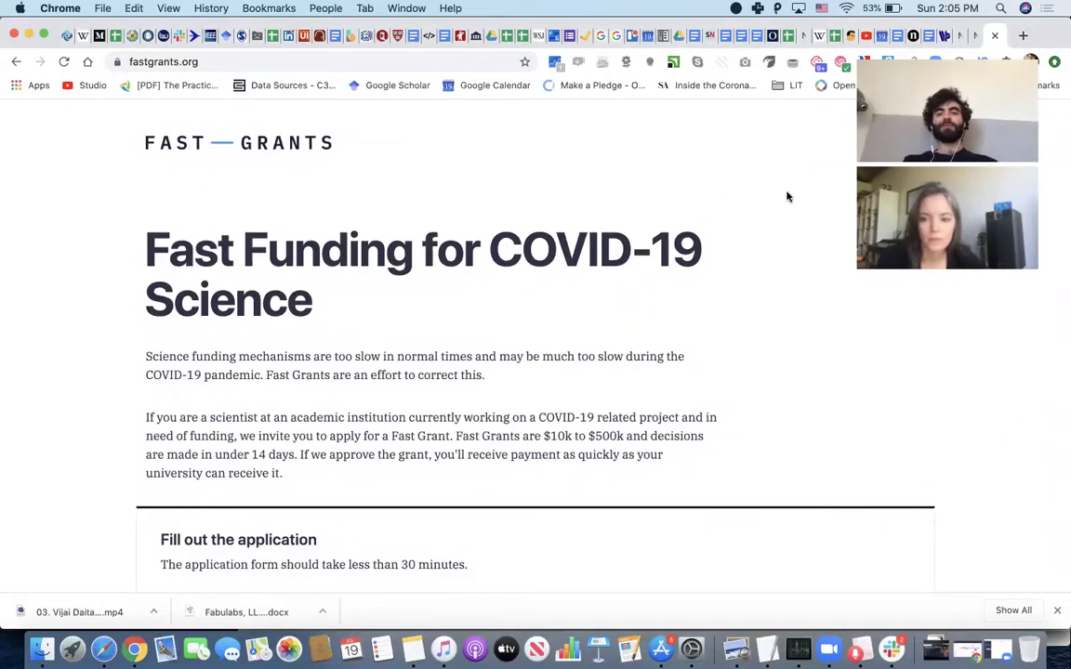
# In the CoronaWhy - FastGrants doc, open the Work to date coronawhy.org demo link in a new tab
pyautogui.click(898, 35)
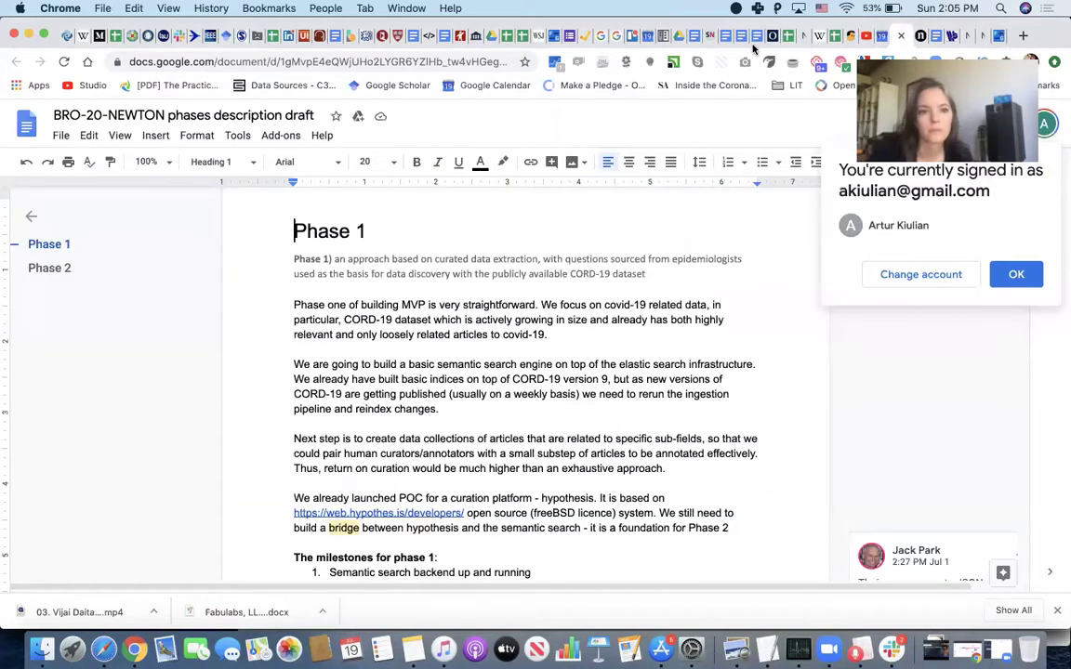
pyautogui.click(694, 37)
pyautogui.scroll(10, 577, 327)
pyautogui.scroll(15, 576, 327)
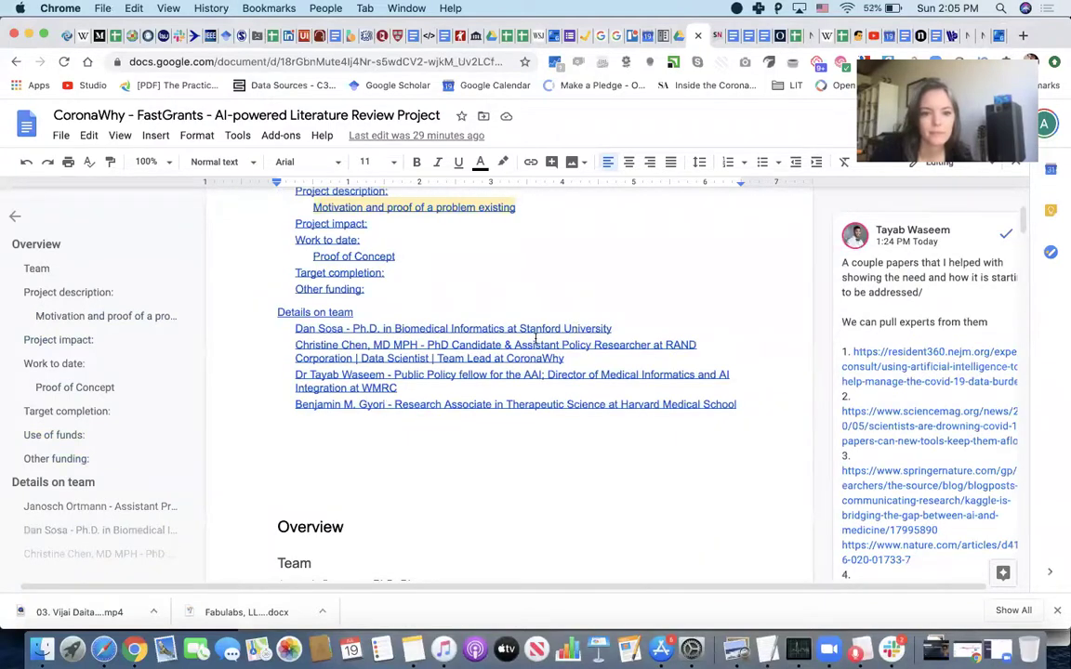
pyautogui.scroll(2, 536, 339)
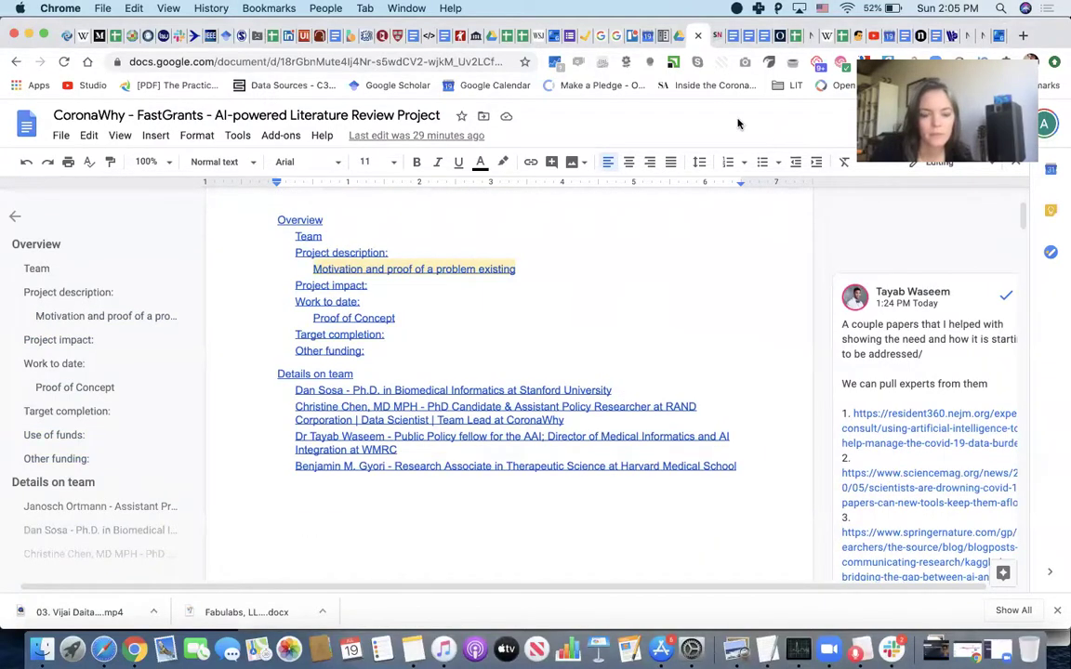
pyautogui.scroll(-20, 639, 280)
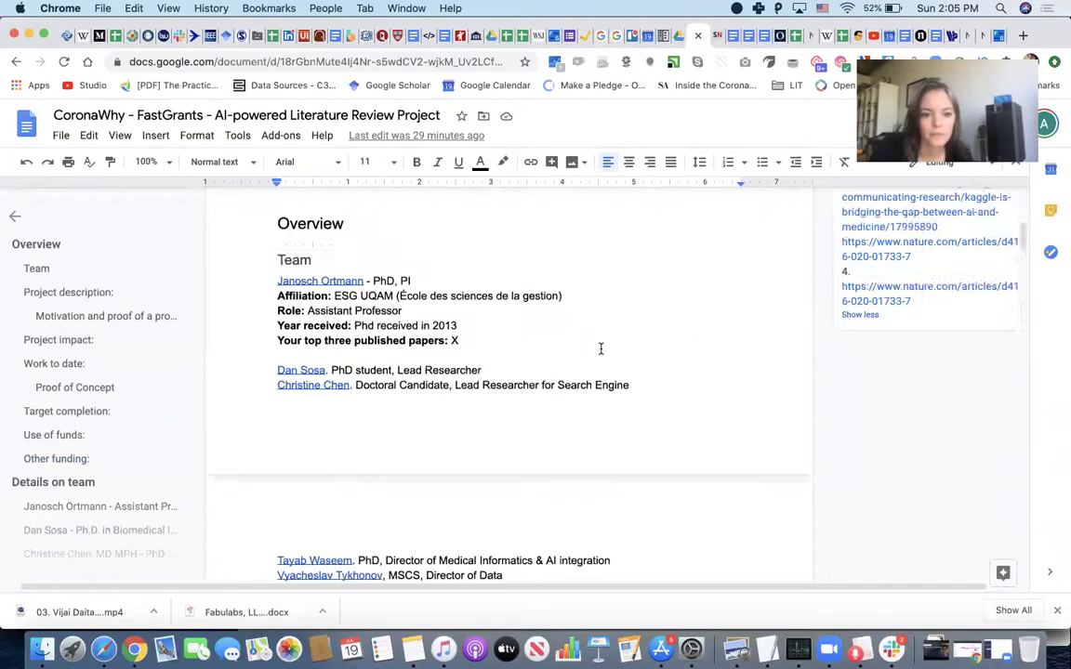
pyautogui.scroll(-1, 509, 390)
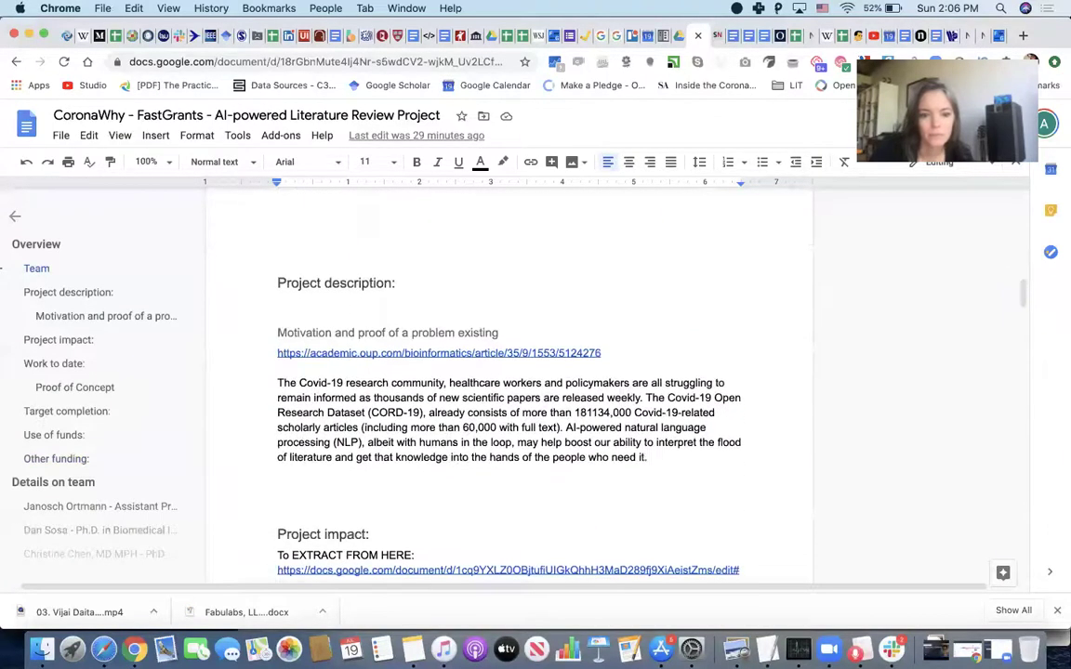
pyautogui.scroll(-2, 509, 391)
pyautogui.scroll(-15, 509, 390)
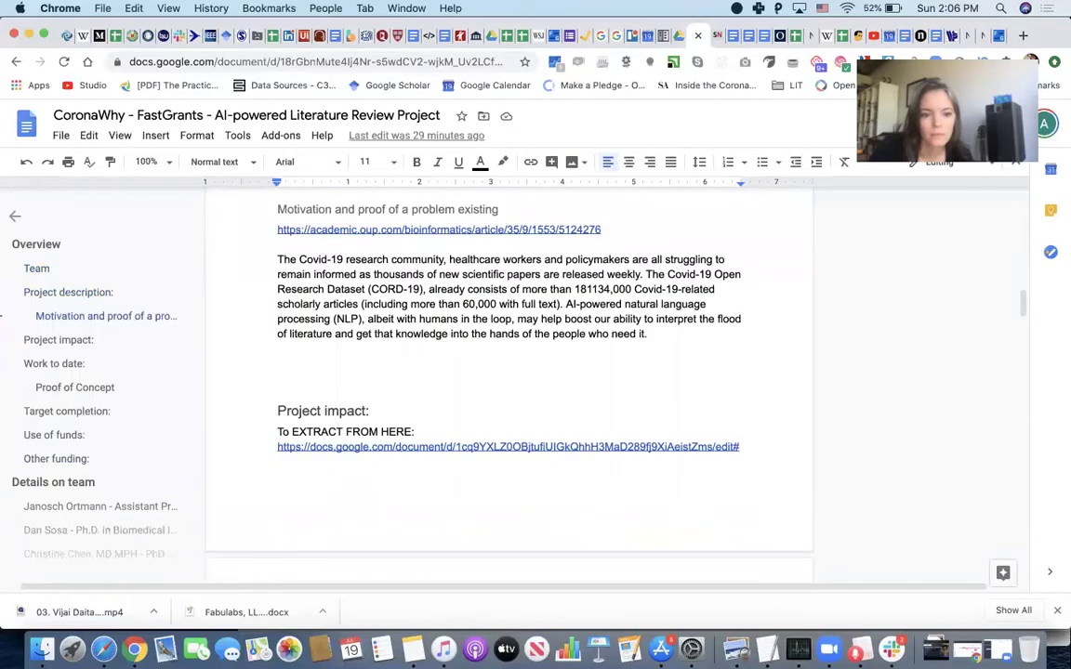
pyautogui.scroll(2, 435, 371)
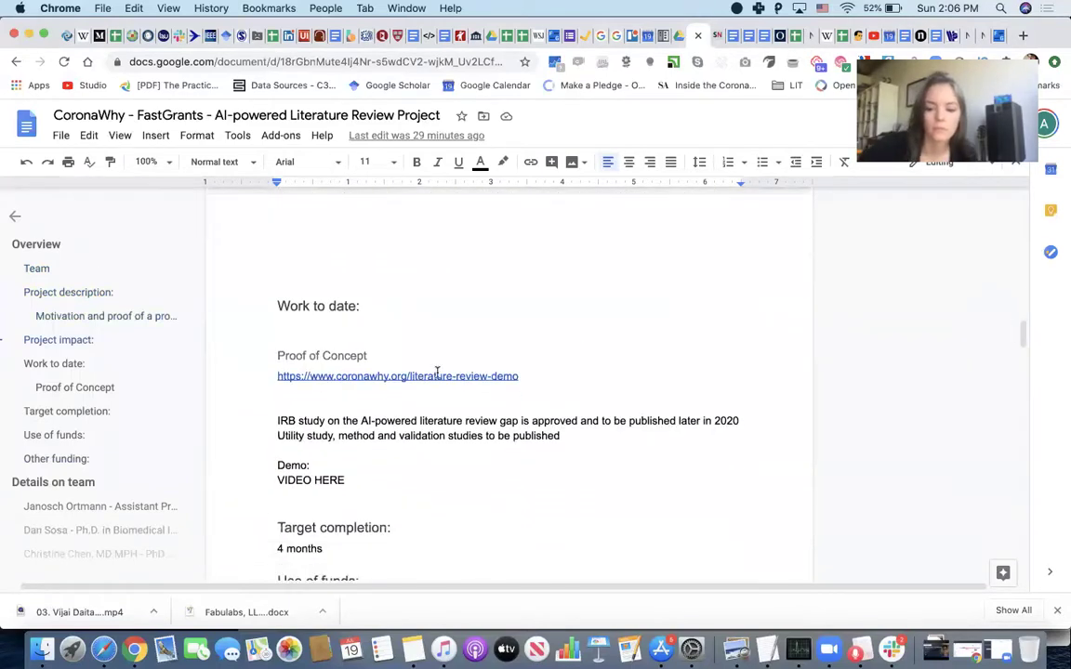
pyautogui.click(431, 375)
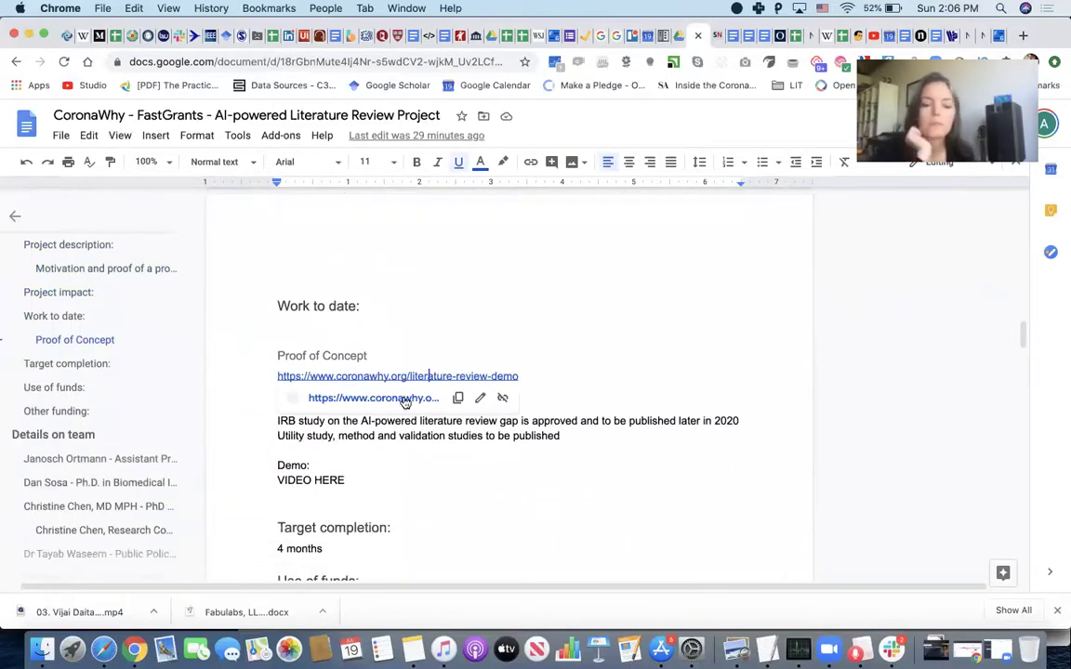
pyautogui.click(405, 398)
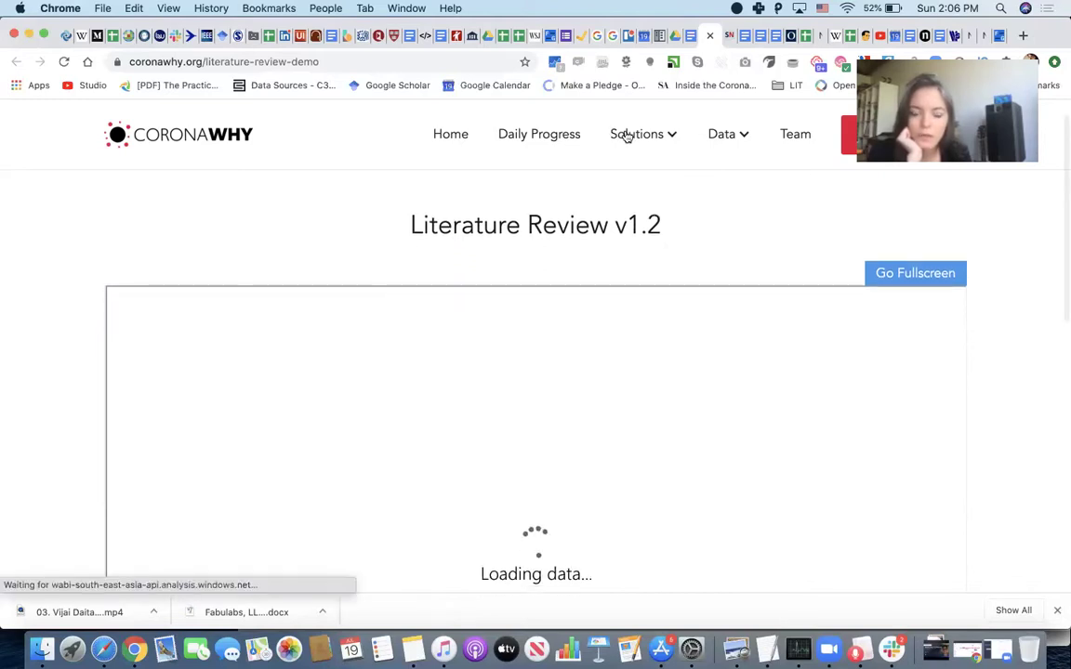
# Let Literature Review v1.2 finish loading and scroll down to the embedded 5,386-paper dashboard
pyautogui.moveTo(632, 135)
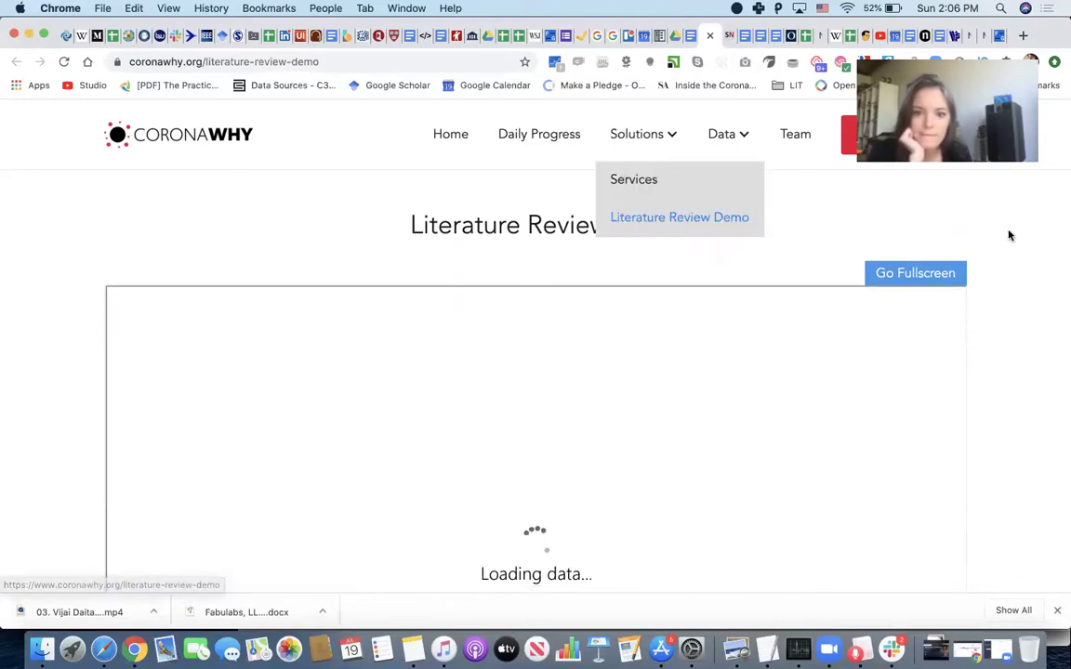
pyautogui.scroll(-2, 1010, 235)
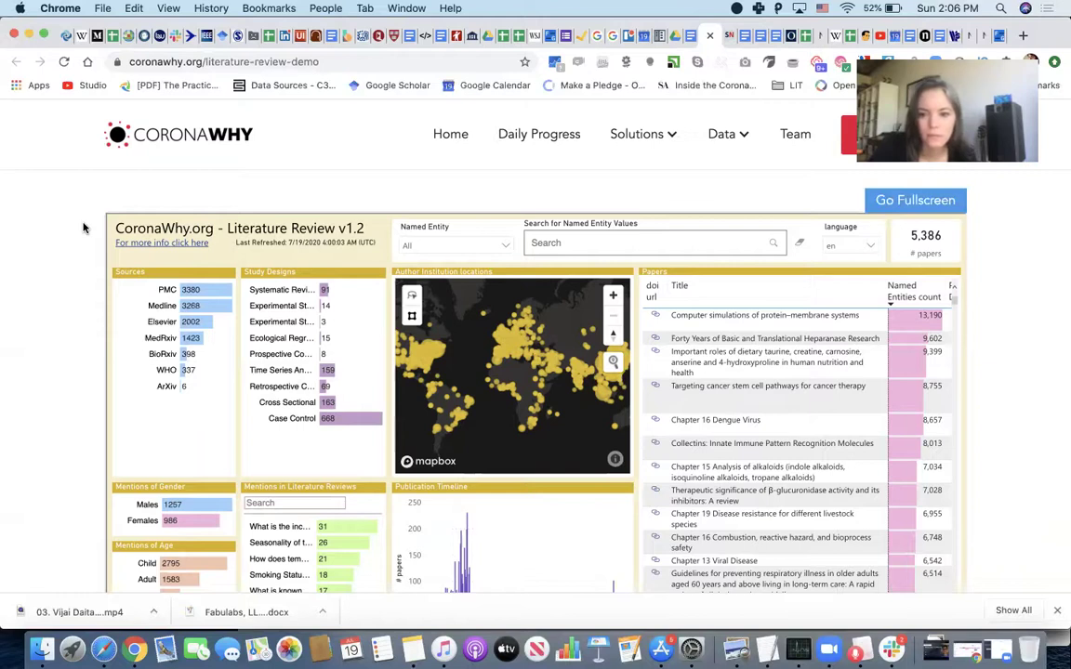
# Search named entity values for 'neurological' and inspect the Named Entities counts of the 108 matches
pyautogui.click(674, 239)
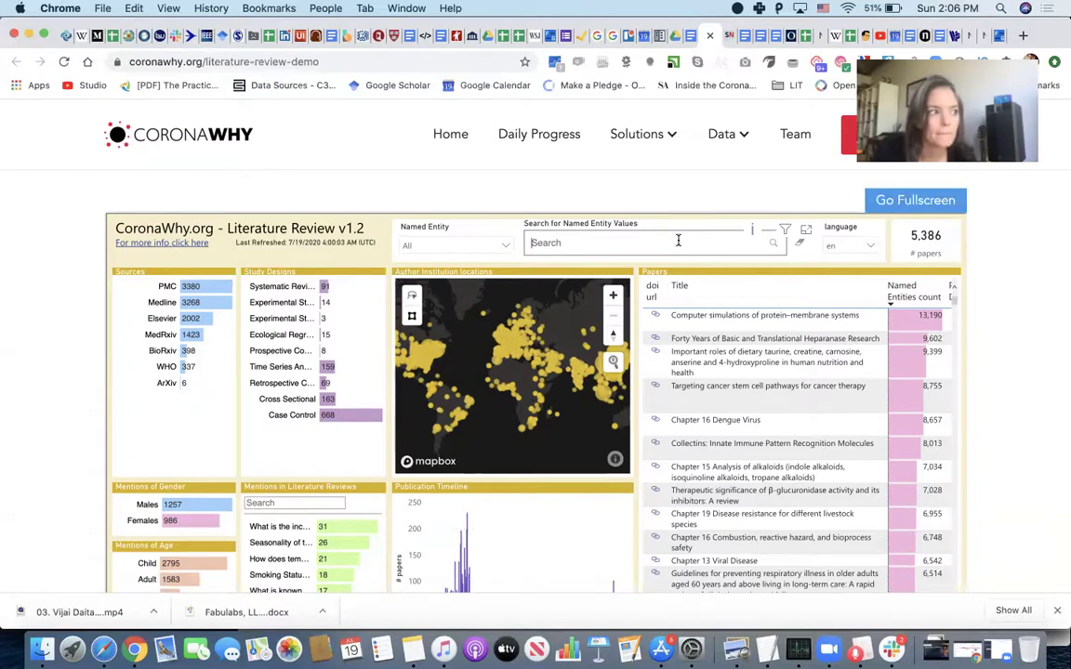
pyautogui.write('ne')
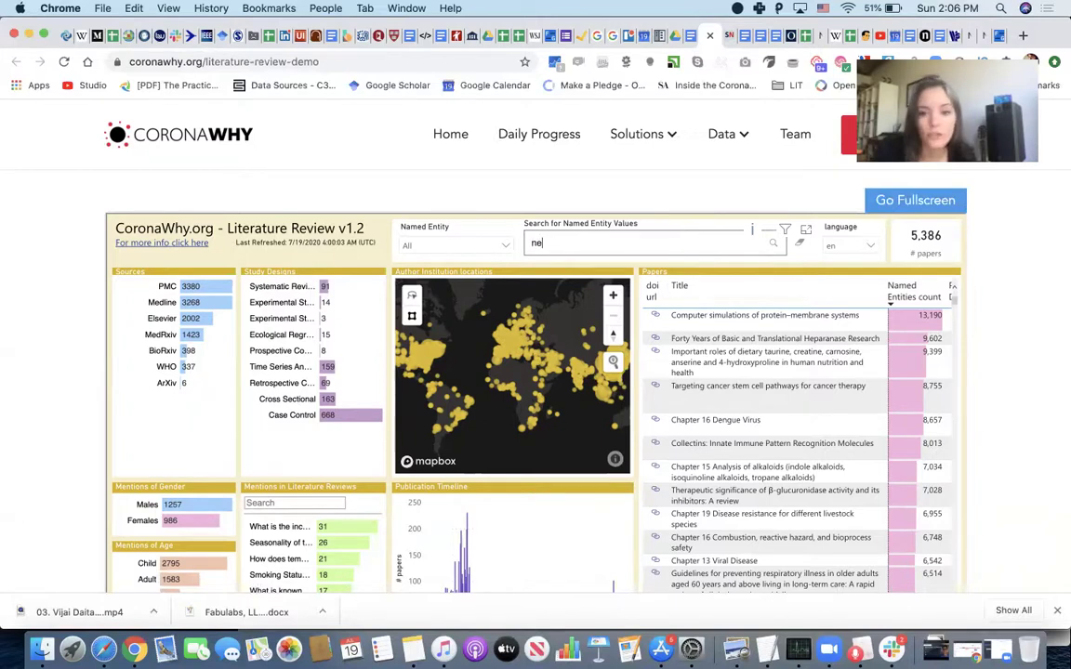
pyautogui.write('urological')
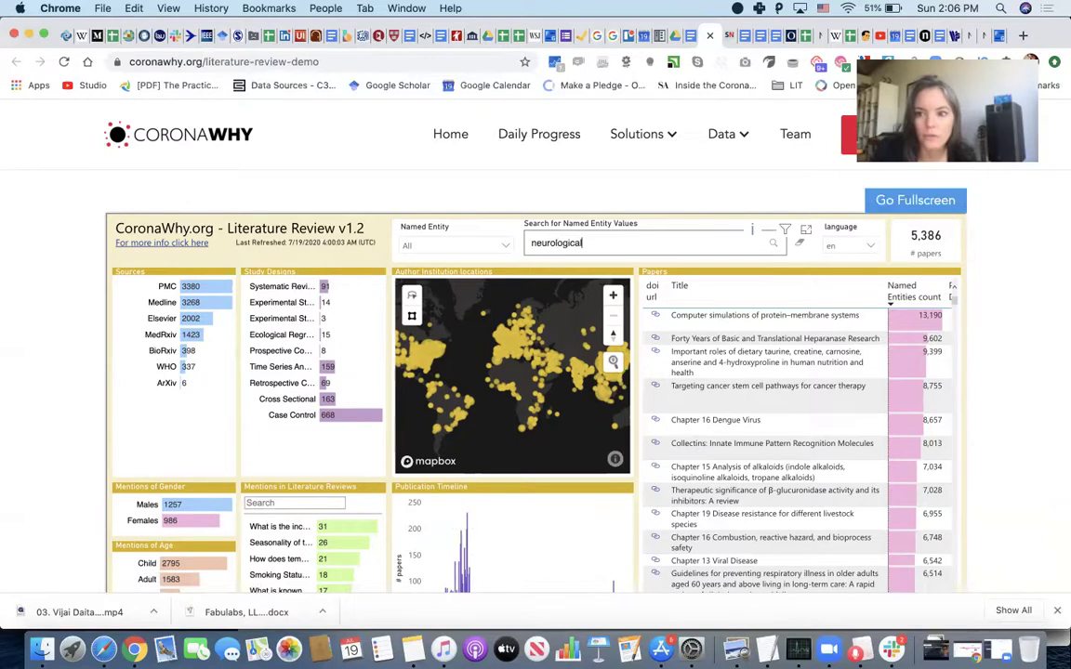
pyautogui.press('Return')
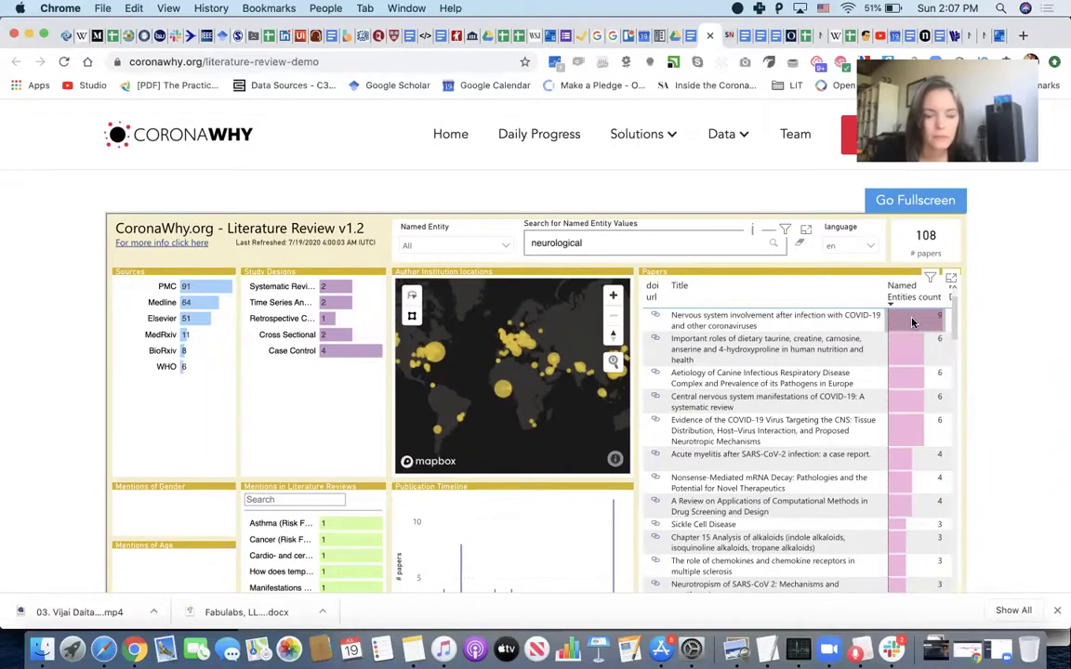
pyautogui.moveTo(911, 322)
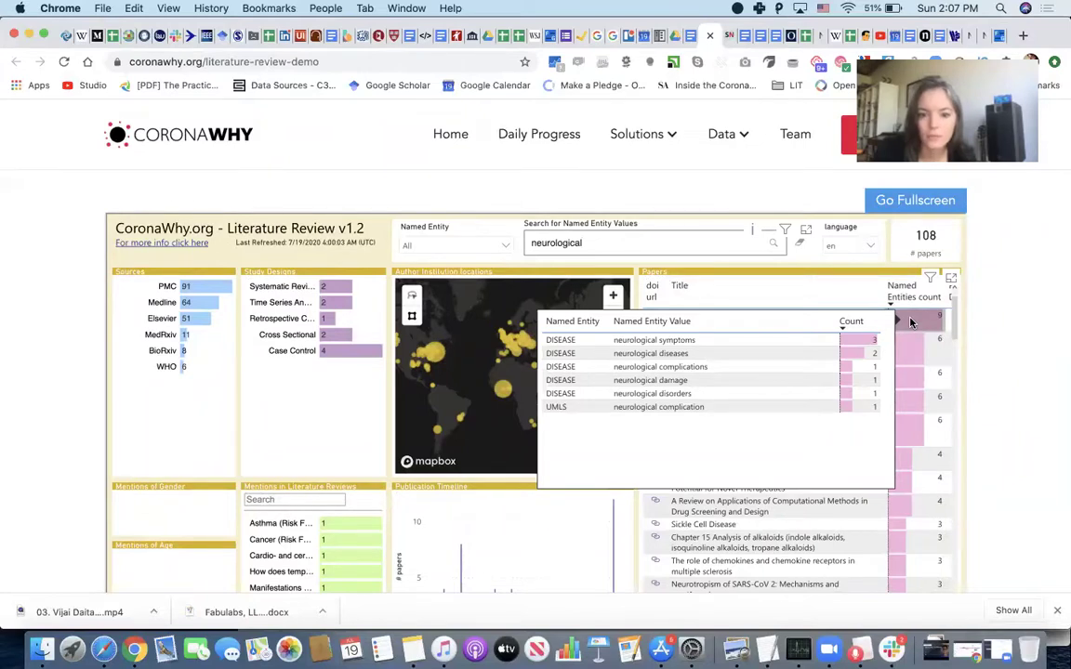
pyautogui.moveTo(902, 350)
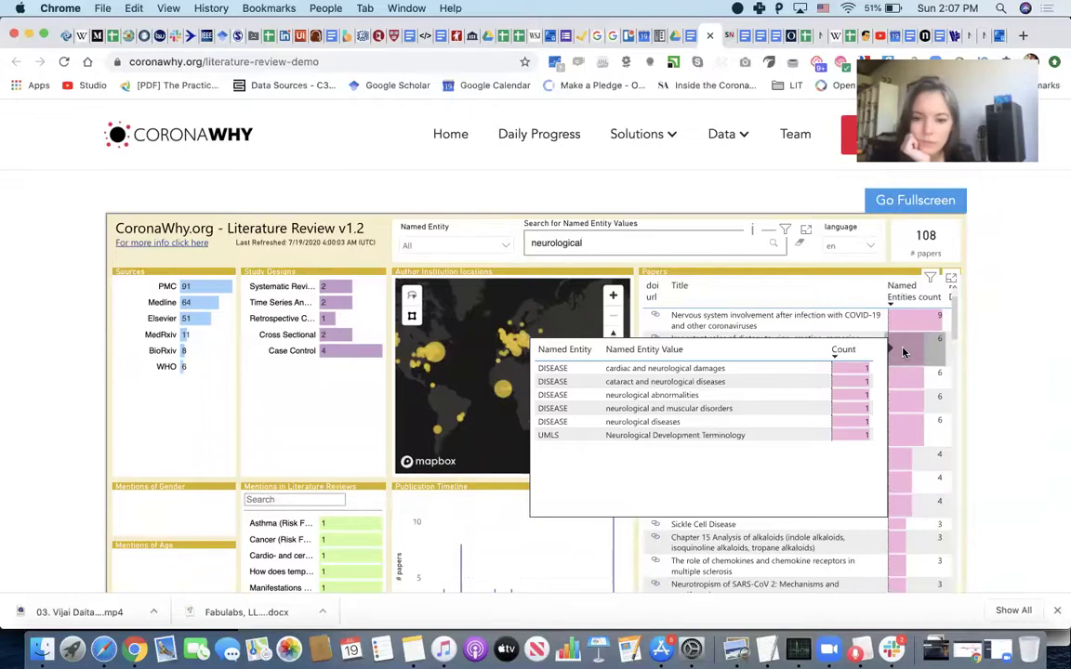
pyautogui.moveTo(902, 376)
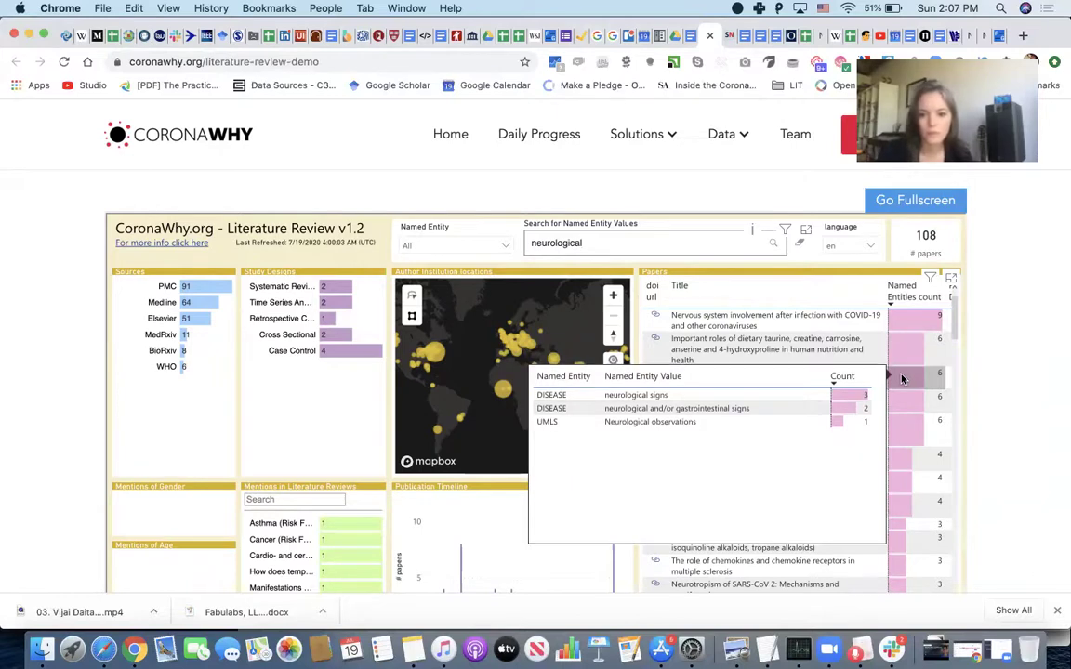
pyautogui.moveTo(901, 409)
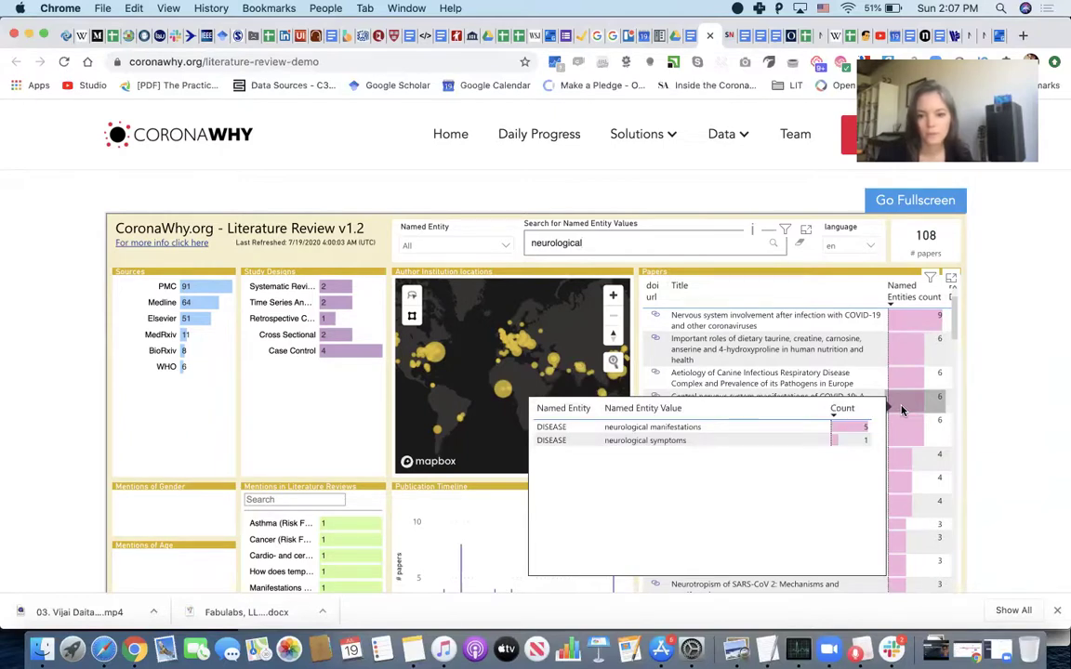
pyautogui.moveTo(902, 437)
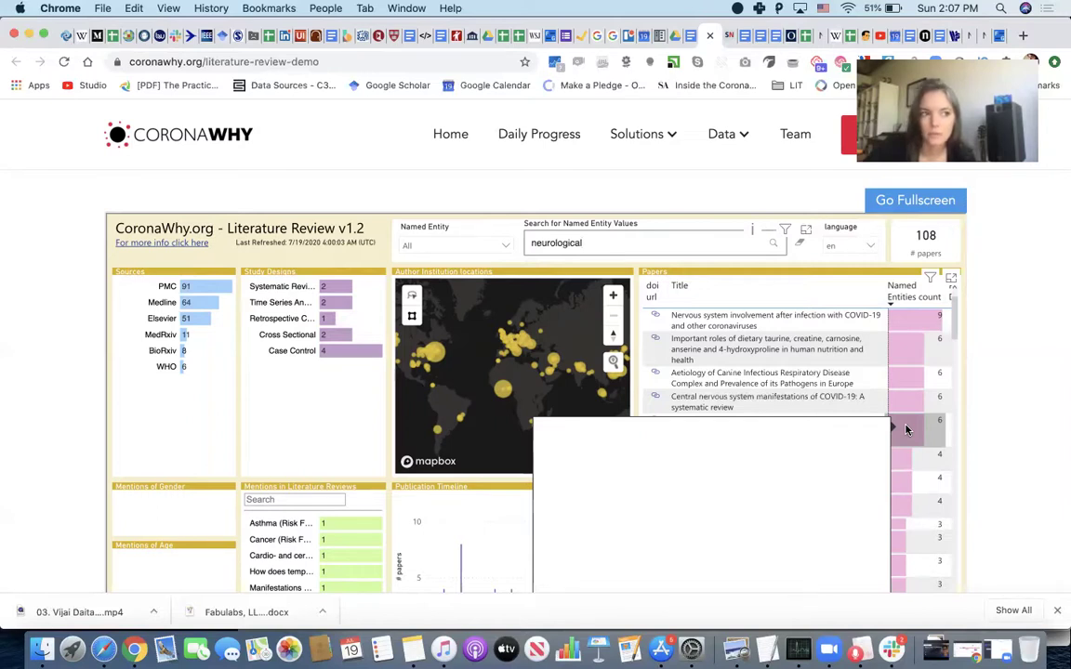
pyautogui.moveTo(902, 462)
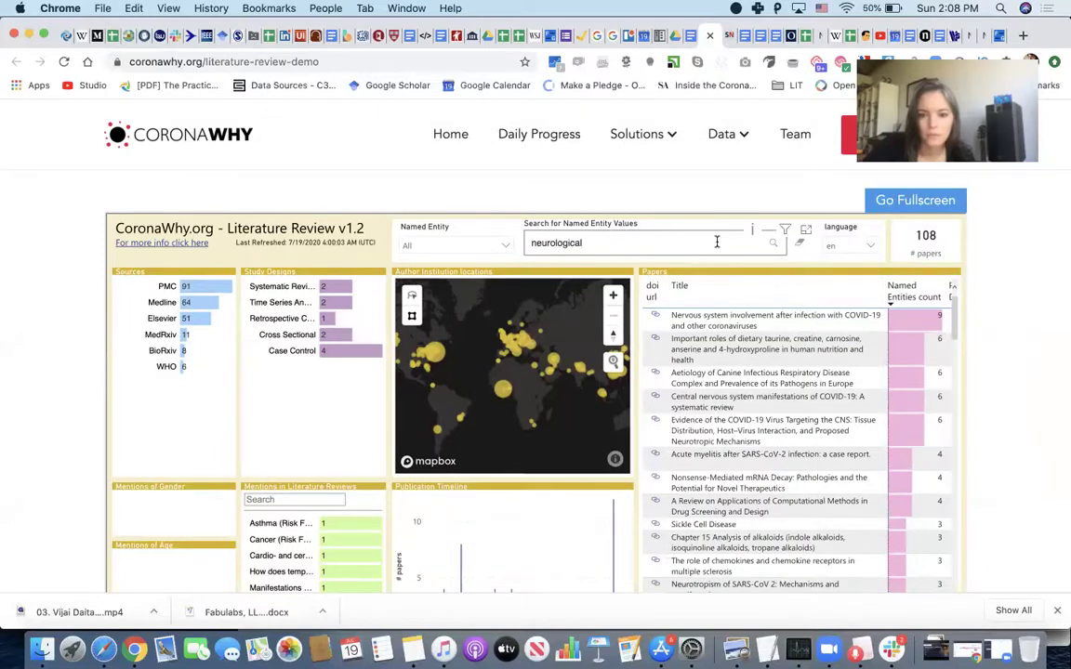
# Replace the search term with 'angiotensin', fixing the typo, and check the first paper's entity count
pyautogui.doubleClick(613, 248)
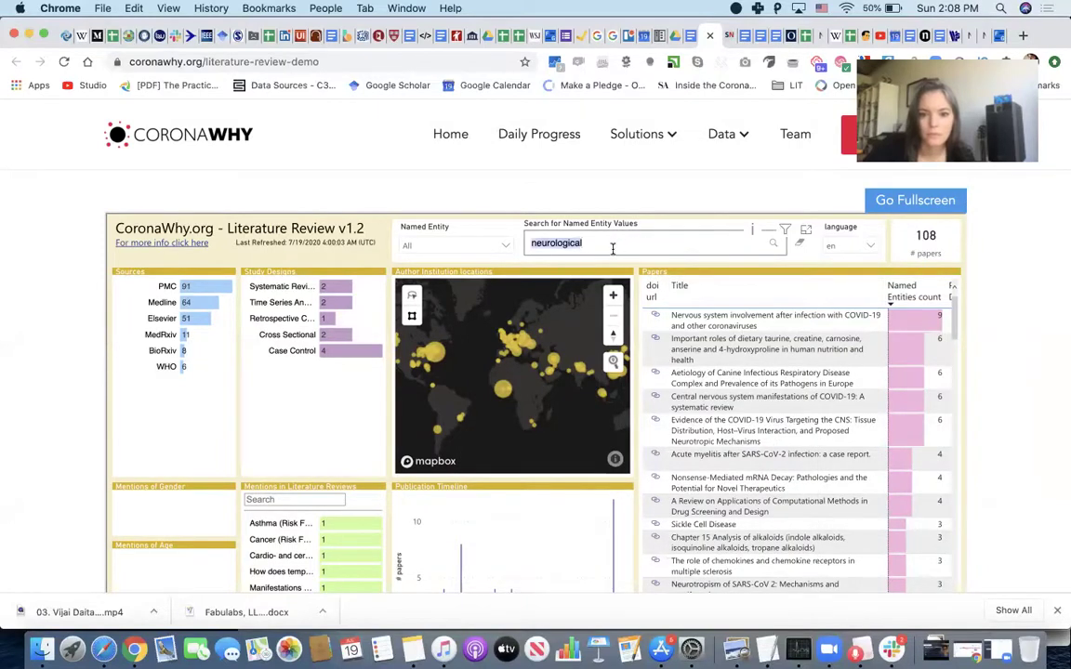
pyautogui.write('angiotenis')
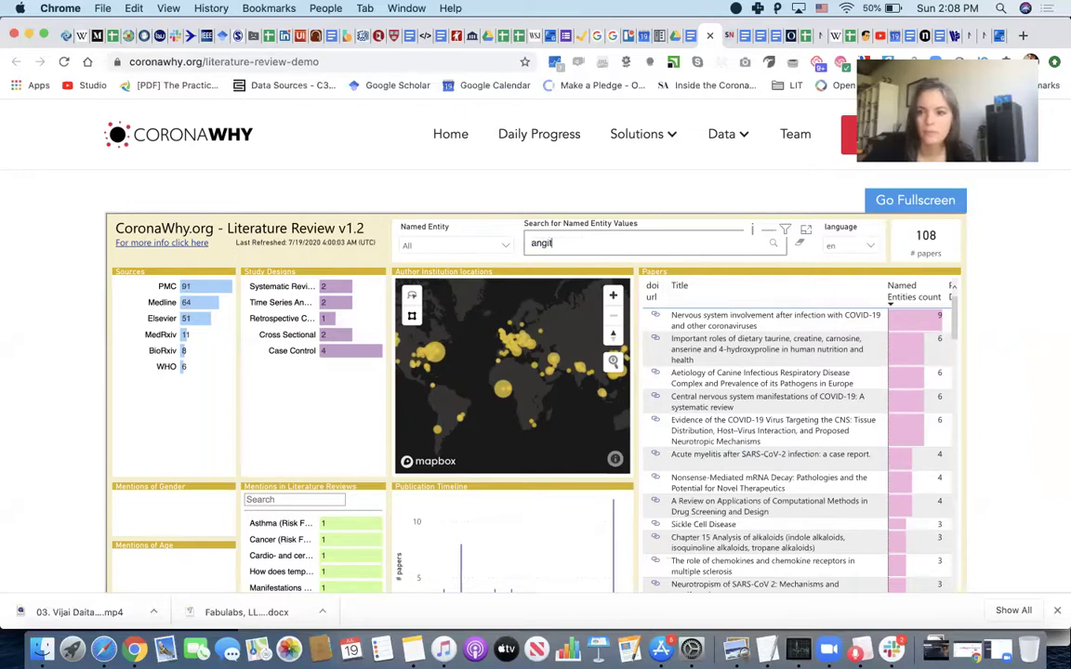
pyautogui.press('BackSpace')
pyautogui.press('BackSpace')
pyautogui.press('BackSpace')
pyautogui.press('BackSpace')
pyautogui.write('ensin')
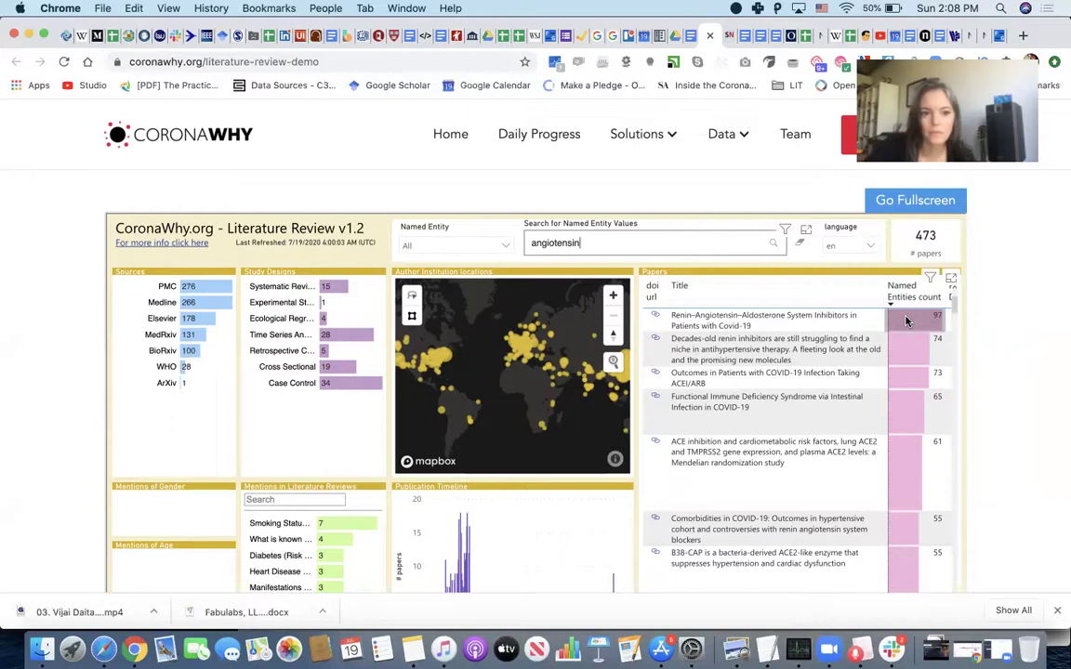
pyautogui.moveTo(908, 319)
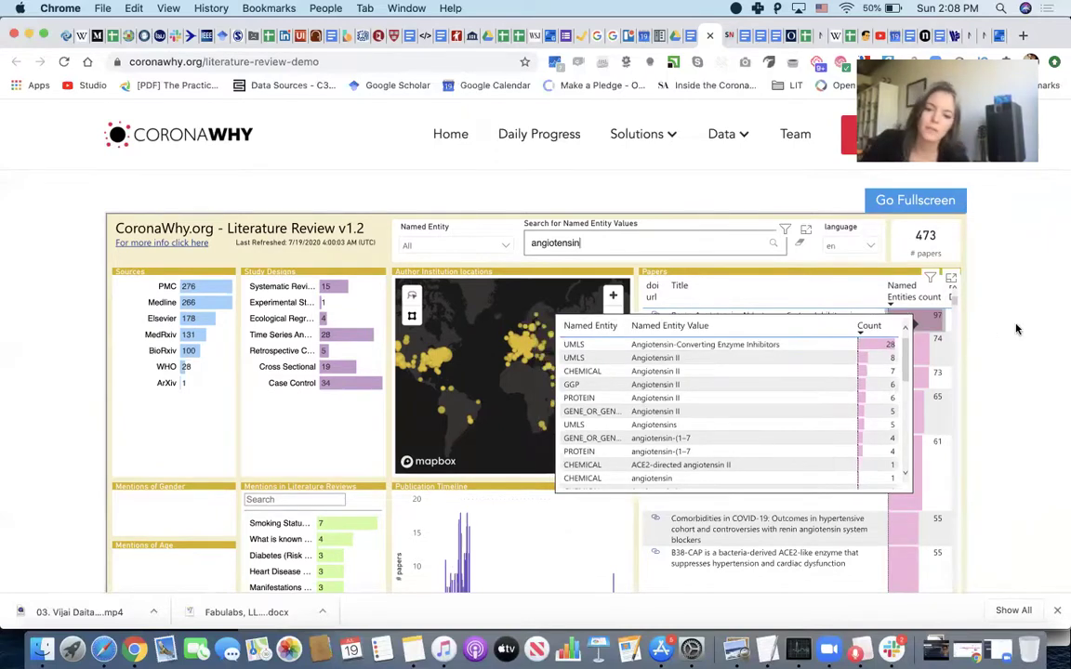
pyautogui.scroll(-1, 1009, 311)
# Empty the named-entity search box to restore all 5,386 papers, then view the Mentions of Age list
pyautogui.press('super+a')
pyautogui.press('BackSpace')
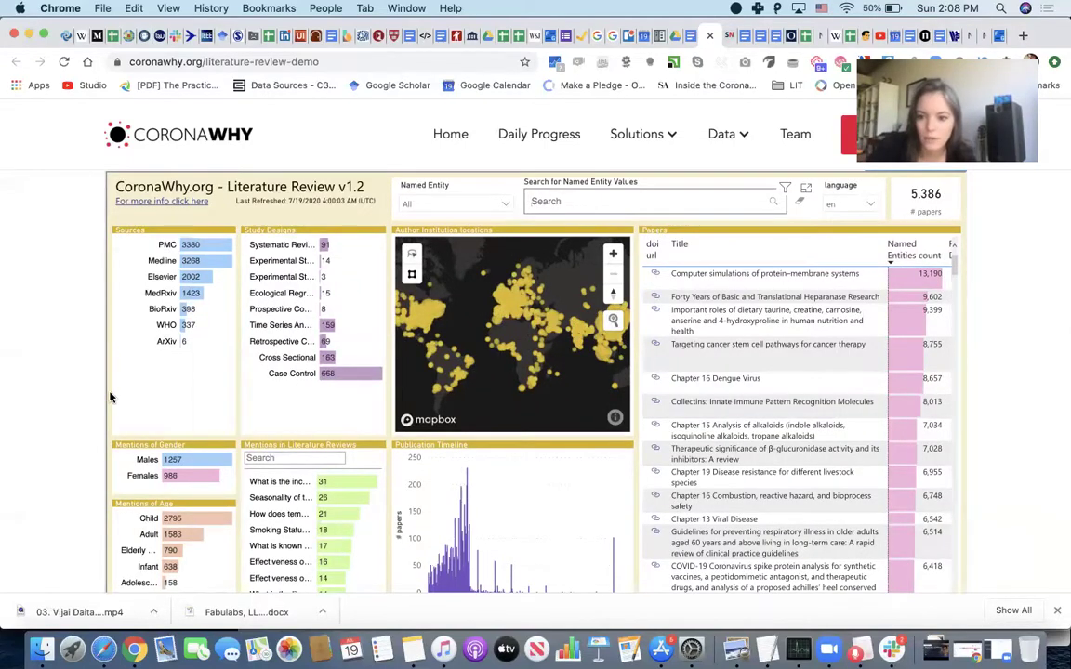
pyautogui.scroll(-1, 109, 398)
pyautogui.scroll(1, 110, 398)
pyautogui.click(548, 197)
pyautogui.moveTo(925, 277)
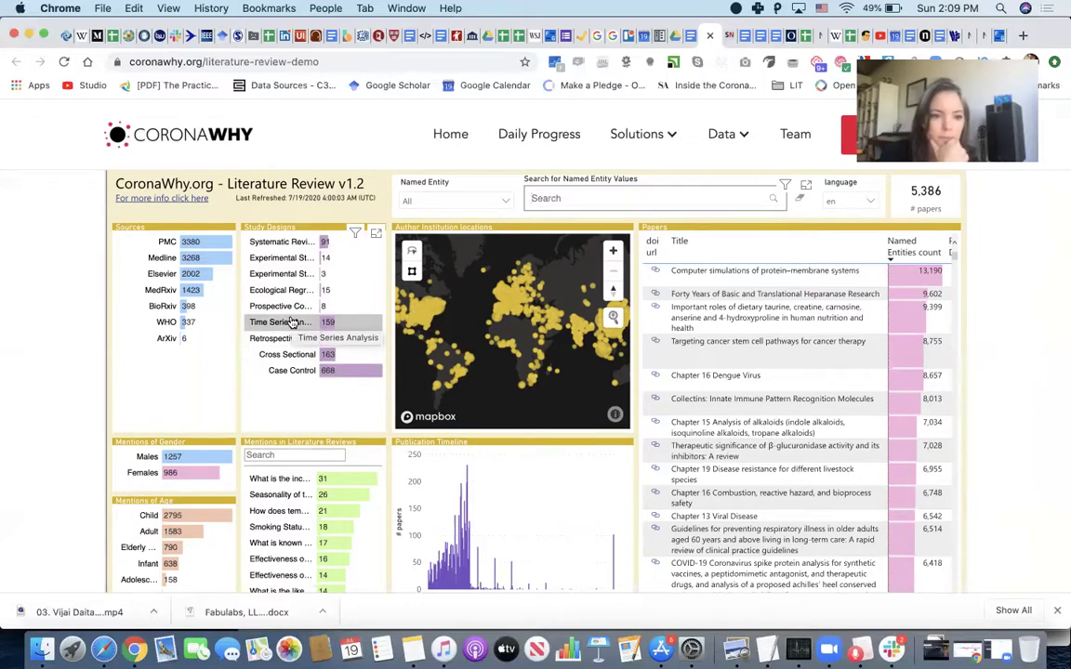
pyautogui.scroll(-1, 147, 354)
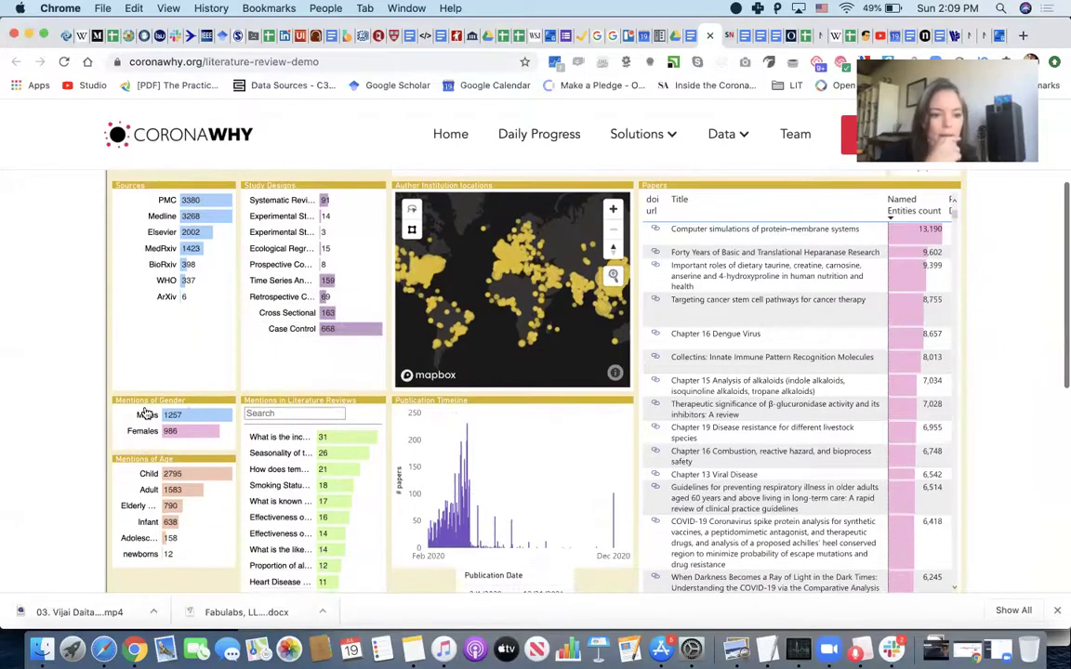
# Filter to Elderly mentions, then to the 'Length of viral…' review topic, leaving 2 MedRxiv papers
pyautogui.click(139, 507)
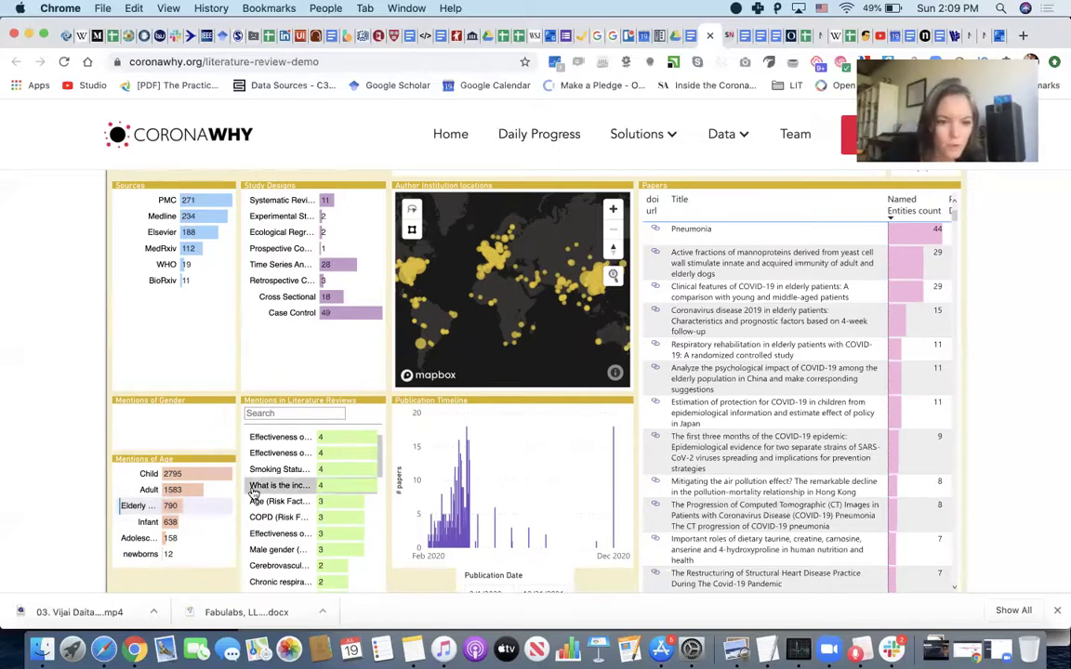
pyautogui.scroll(-3, 290, 495)
pyautogui.scroll(-7, 290, 496)
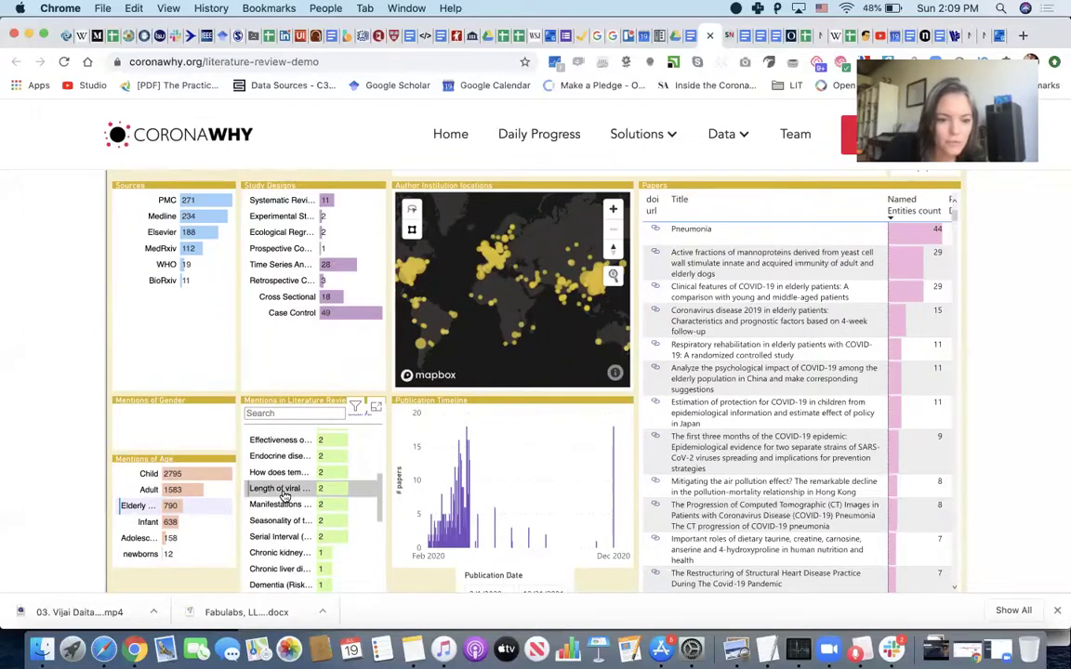
pyautogui.click(285, 496)
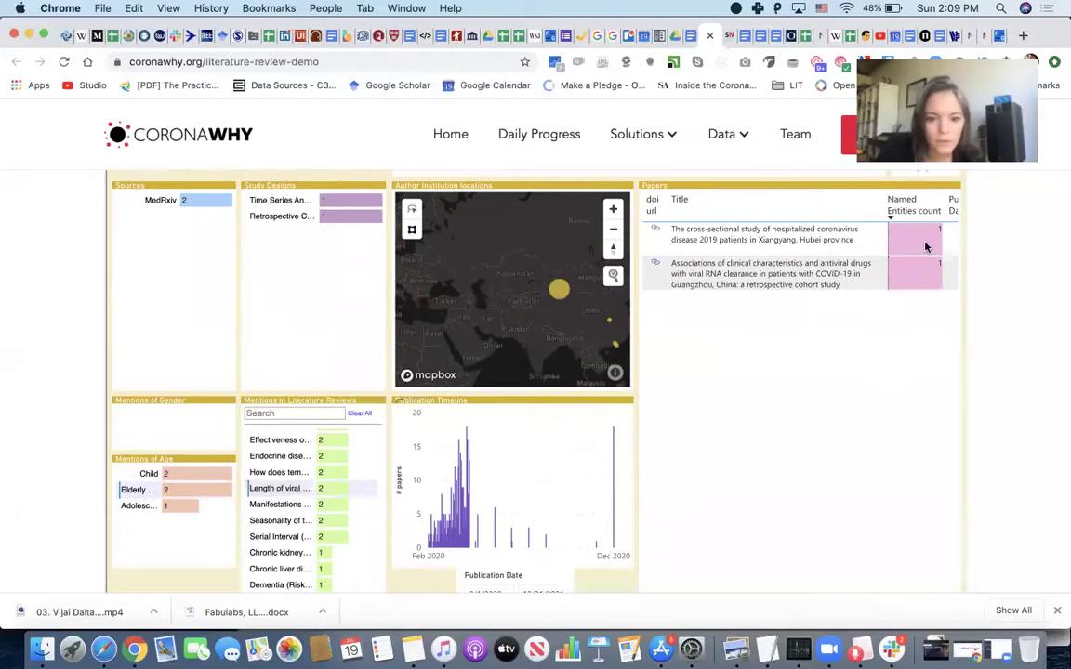
# Try review topics like Cerebrovascular disease (Risk Factors), then clear the topic filter back to Elderly papers
pyautogui.scroll(5, 287, 507)
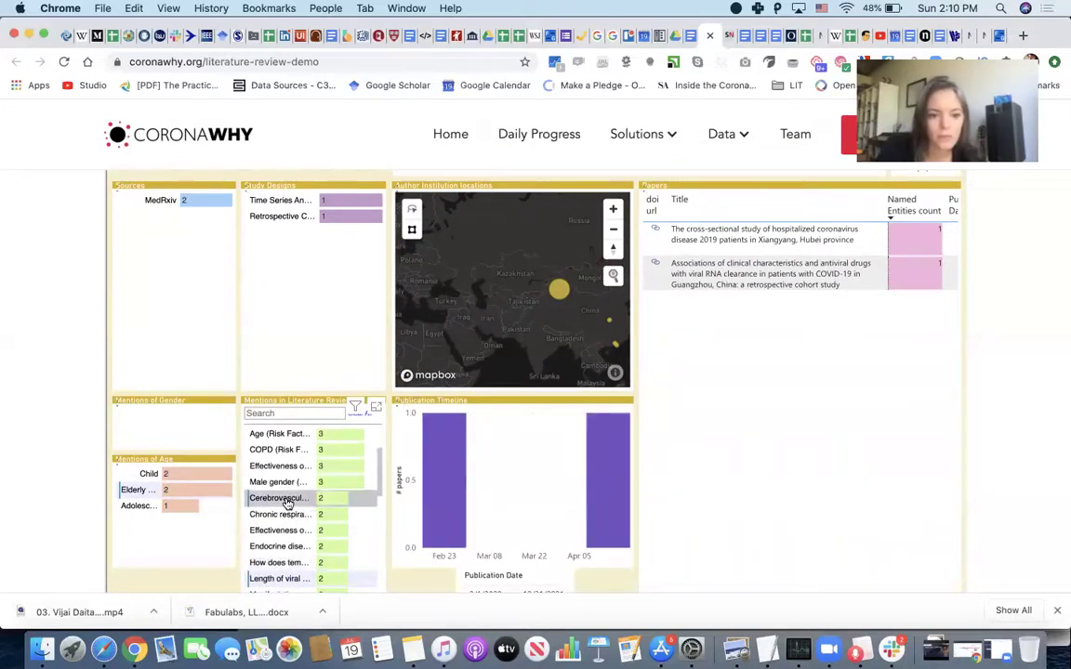
pyautogui.click(284, 578)
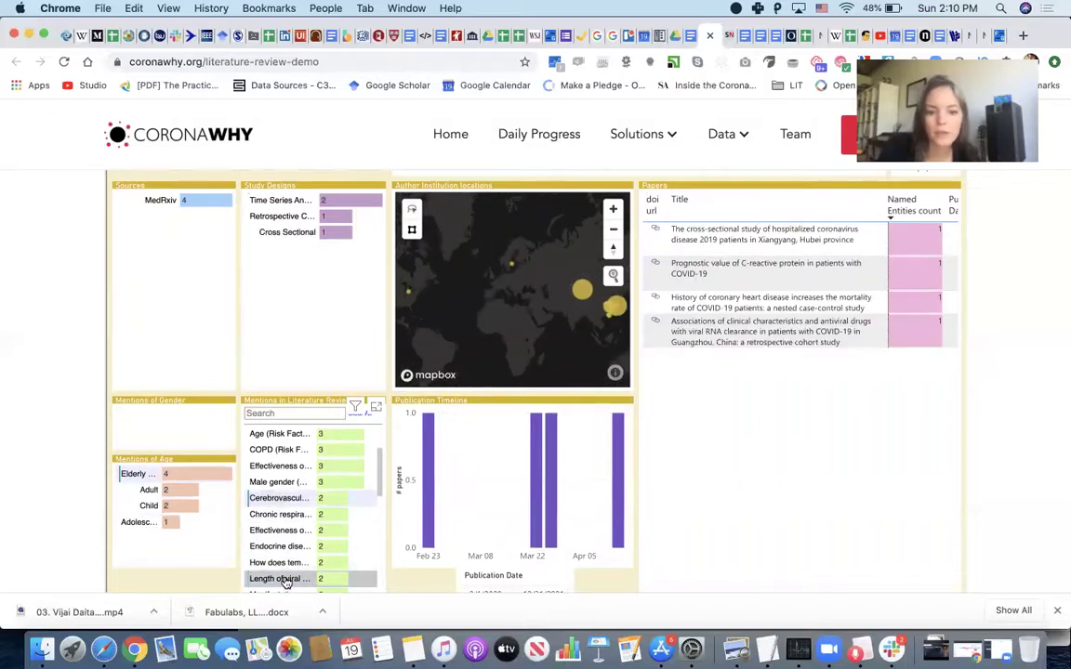
pyautogui.click(310, 483)
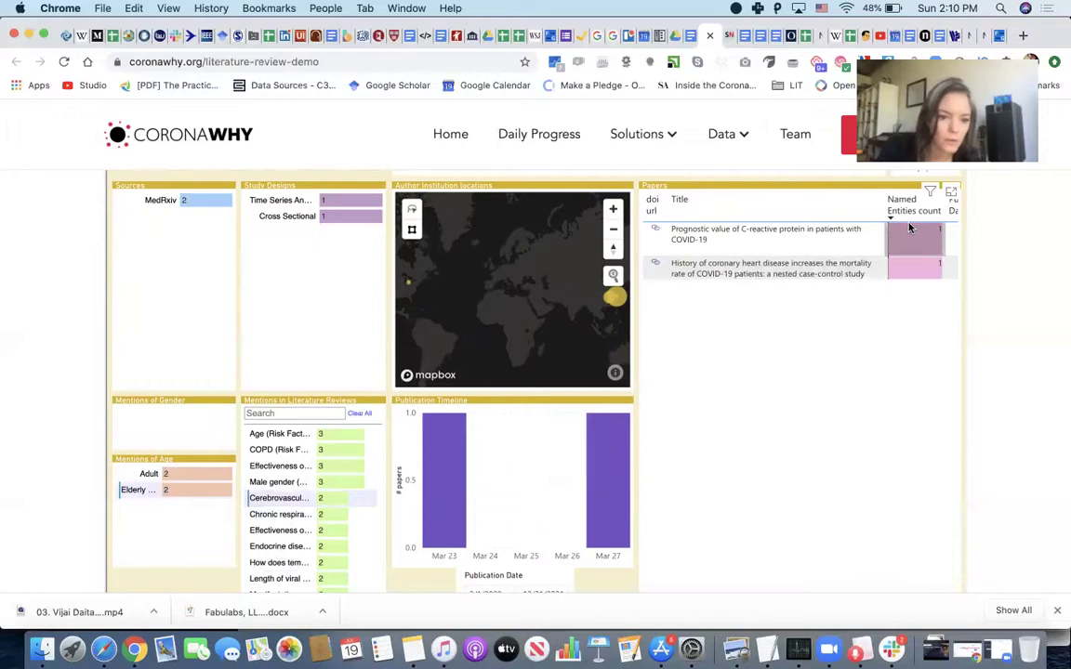
pyautogui.moveTo(910, 229)
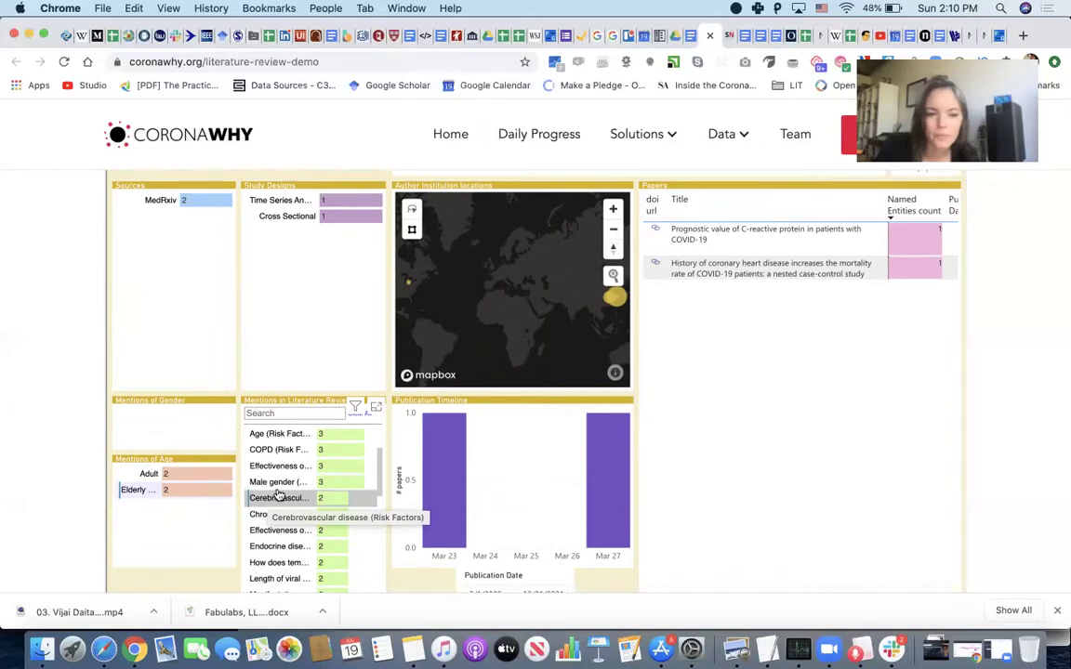
pyautogui.click(316, 498)
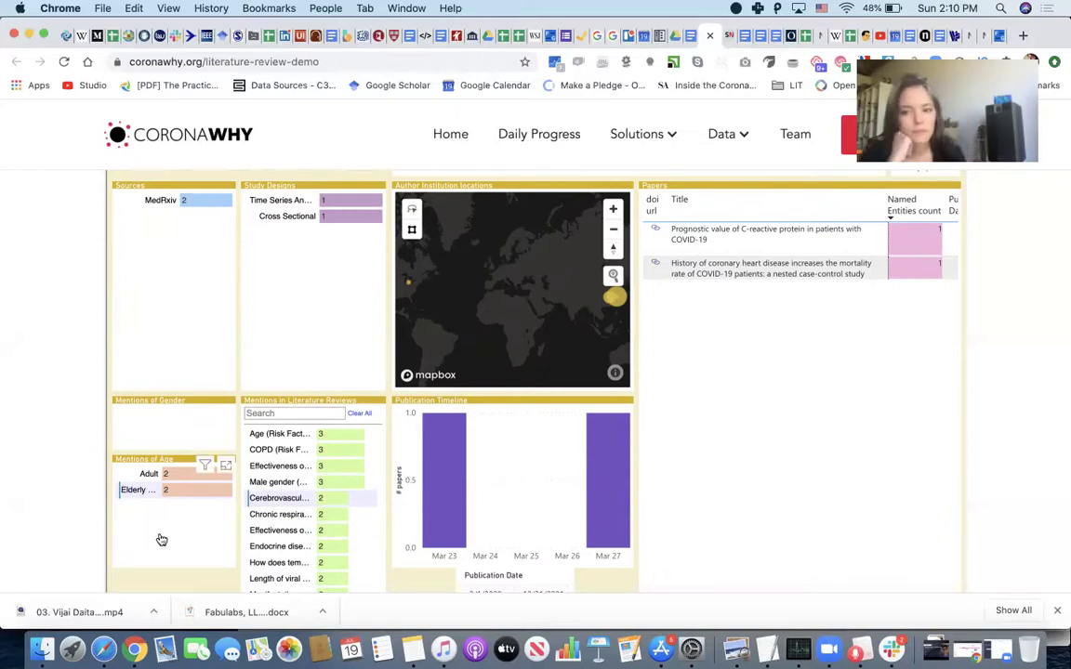
pyautogui.click(275, 500)
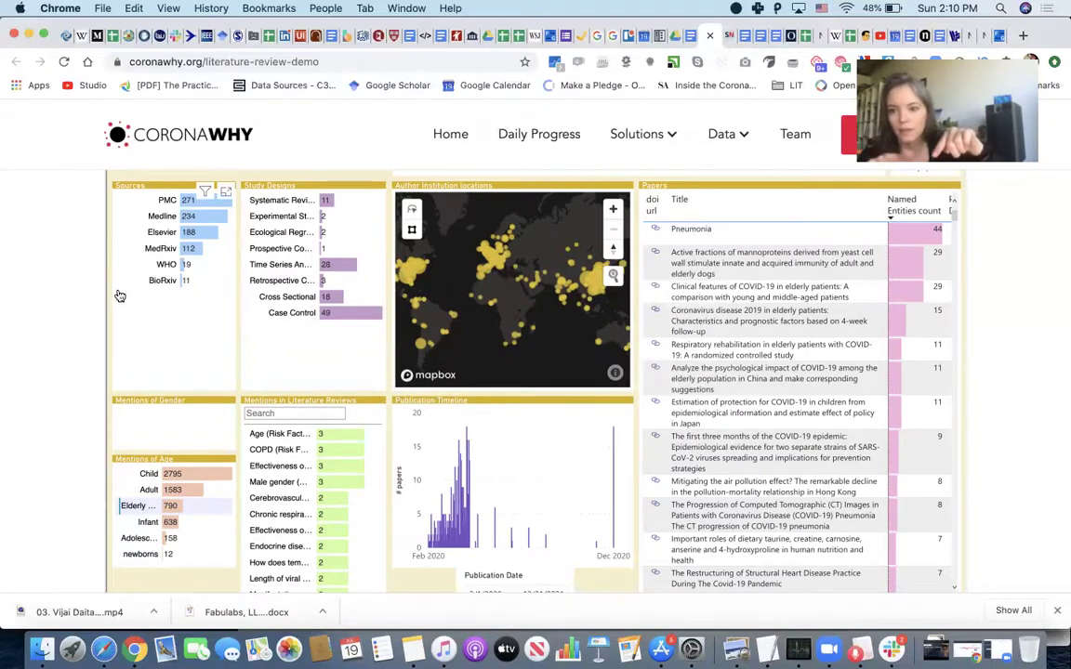
# Filter the papers by the Elsevier source and the Time Series Analysis study design
pyautogui.click(156, 234)
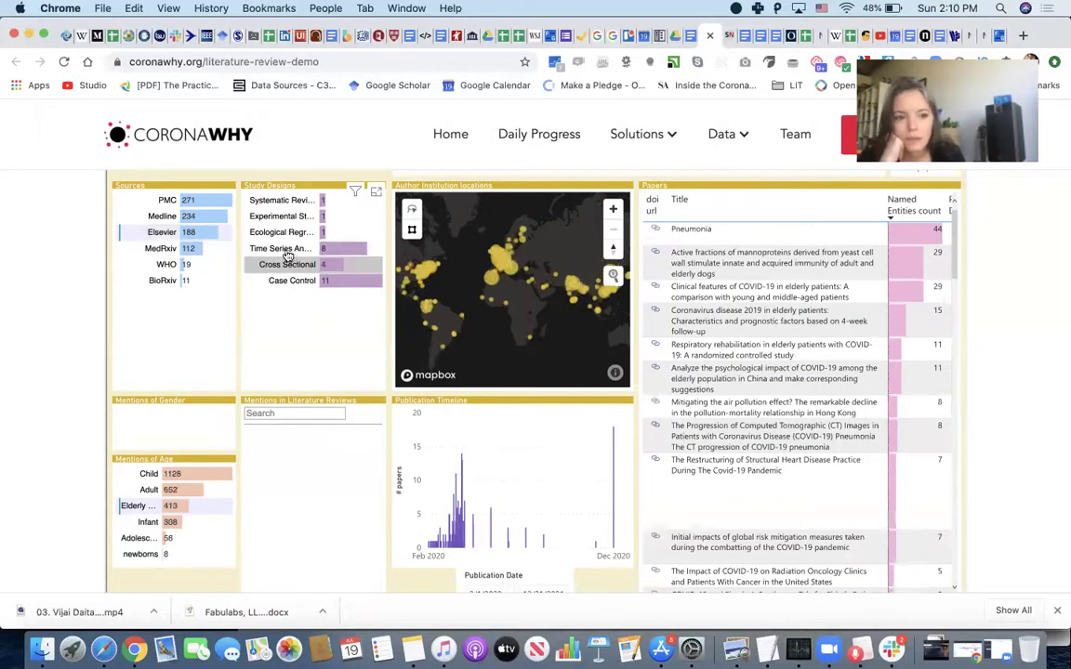
pyautogui.click(258, 248)
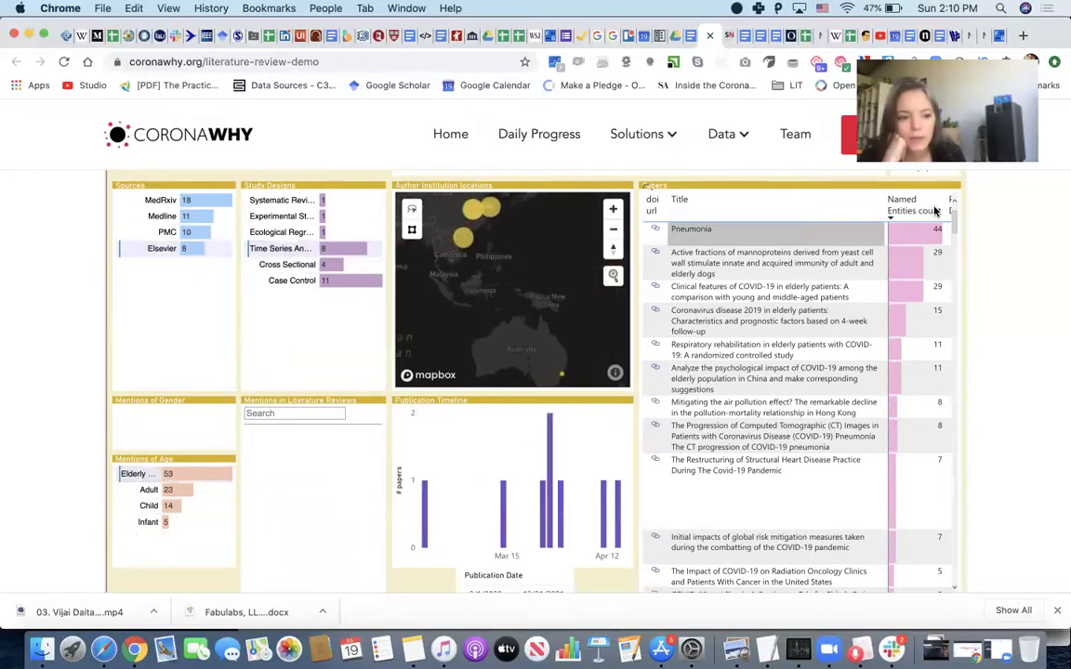
pyautogui.hscroll(5, 707, 278)
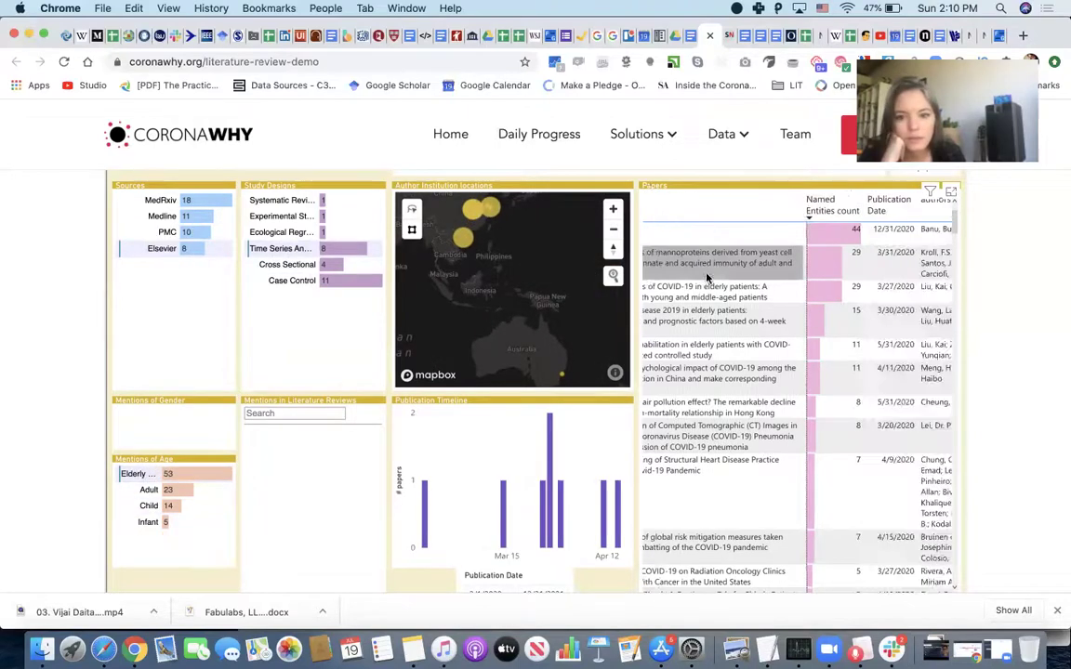
pyautogui.hscroll(6, 707, 278)
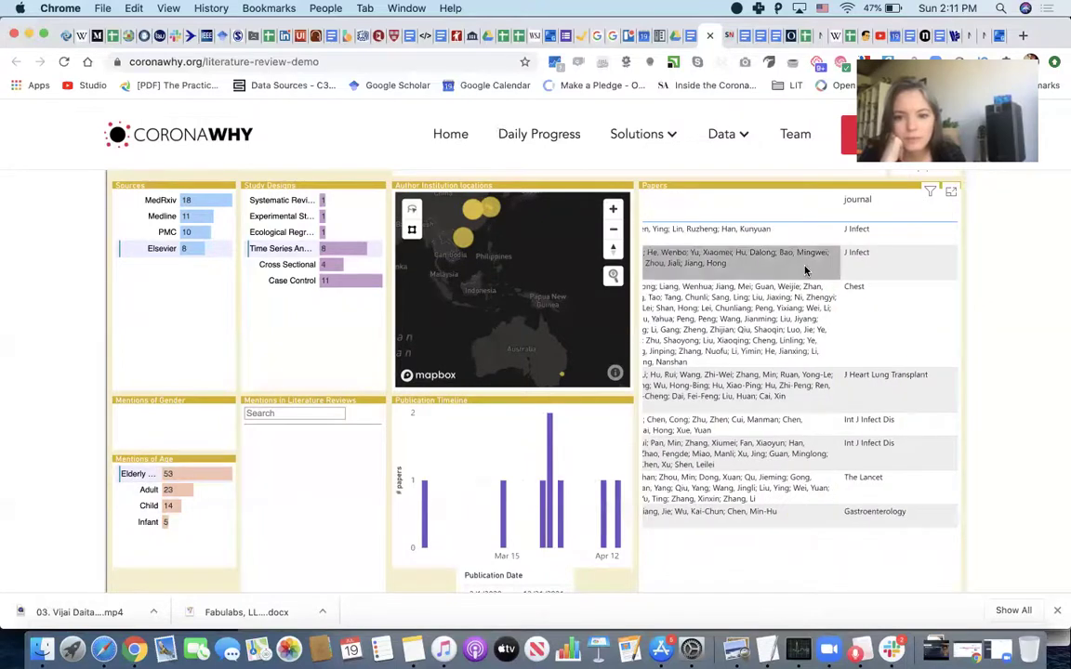
pyautogui.hscroll(-5, 865, 201)
pyautogui.hscroll(5, 892, 211)
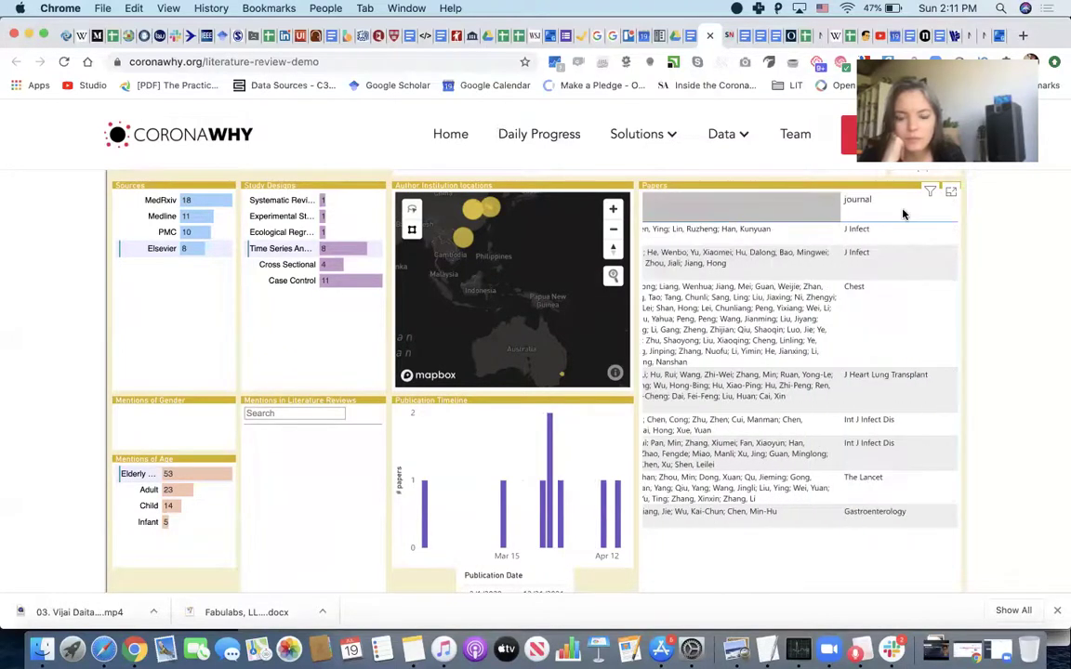
pyautogui.moveTo(742, 234)
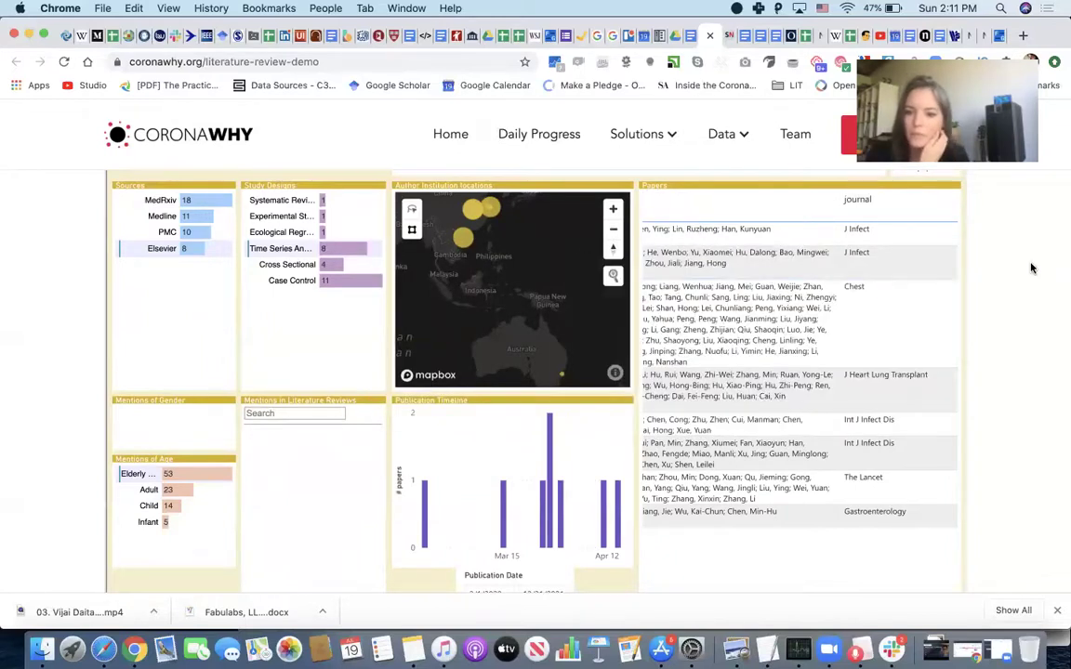
# Open the Kaggle CoronaWhy-Task-TIES: Patient Descriptions notebook in a new tab via the 'patient' suggestion
pyautogui.press('super+t')
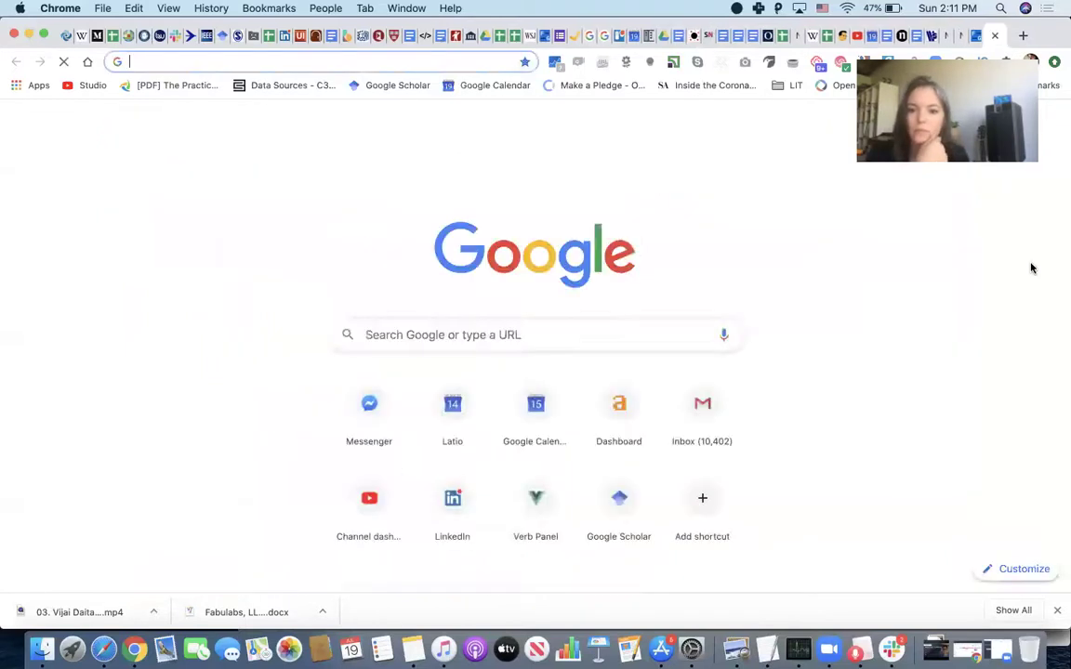
pyautogui.write('patient')
pyautogui.press('Down')
pyautogui.press('Down')
pyautogui.press('Return')
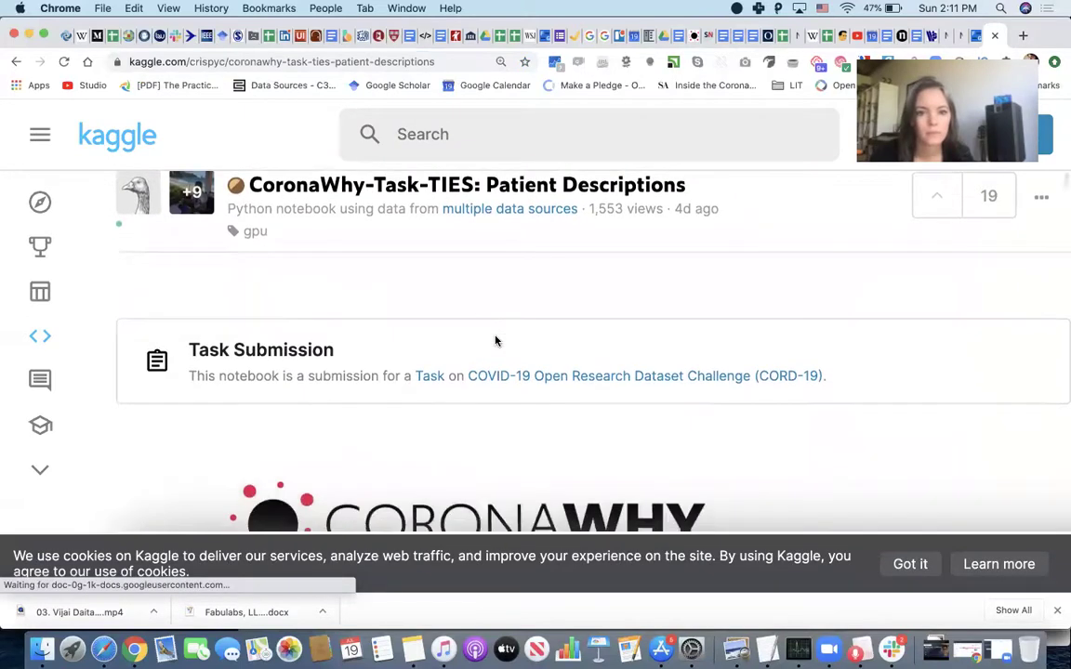
pyautogui.scroll(-20, 496, 341)
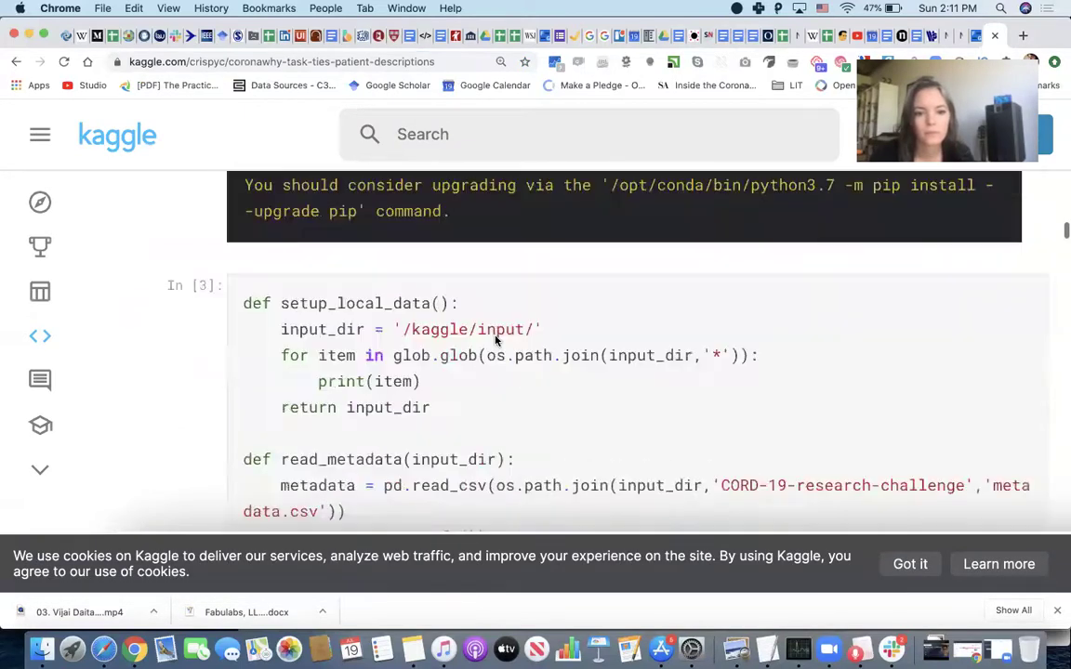
pyautogui.scroll(-10, 496, 341)
# Scroll to the Results section's Power BI incubation-period report, zooming to 80% and back to 100%
pyautogui.press('super+0')
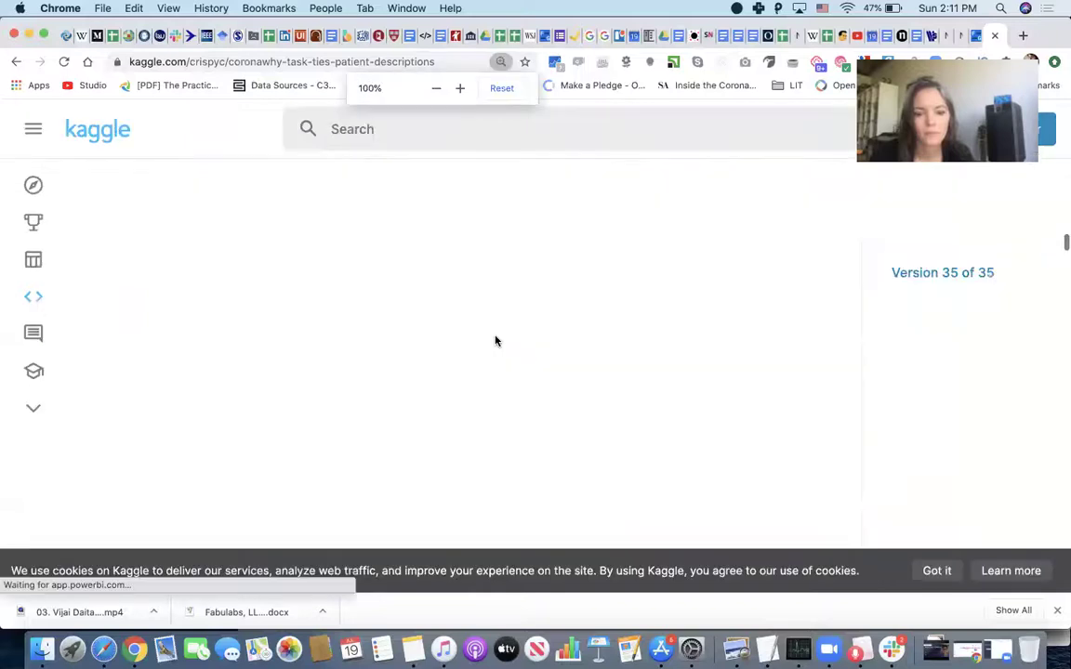
pyautogui.press('super+minus')
pyautogui.press('super+minus')
pyautogui.scroll(-10, 496, 341)
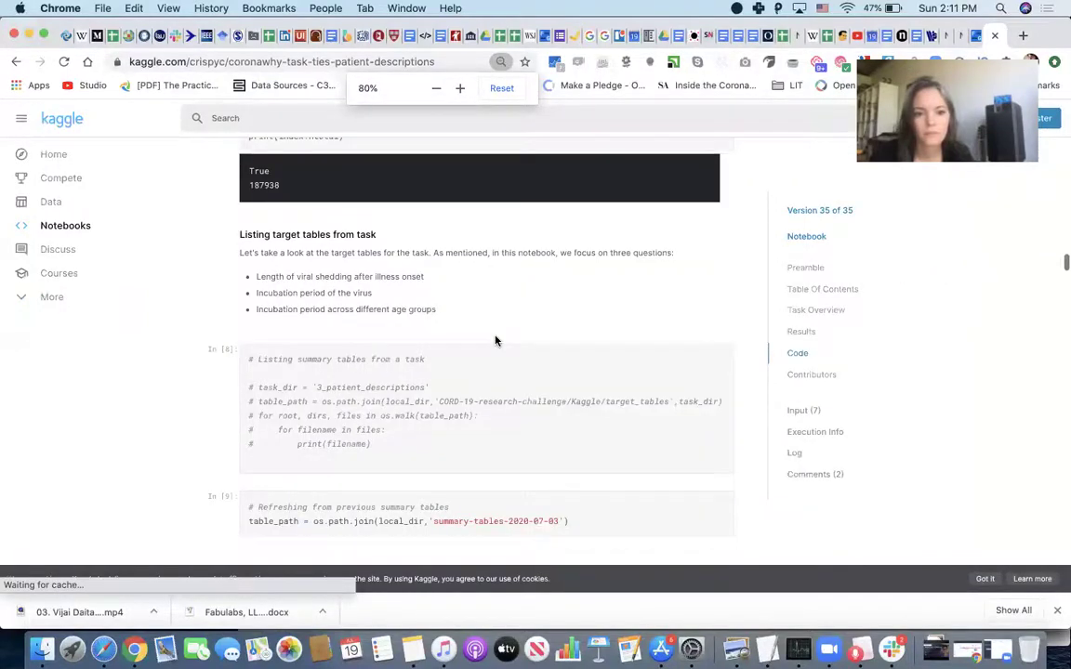
pyautogui.scroll(-15, 496, 341)
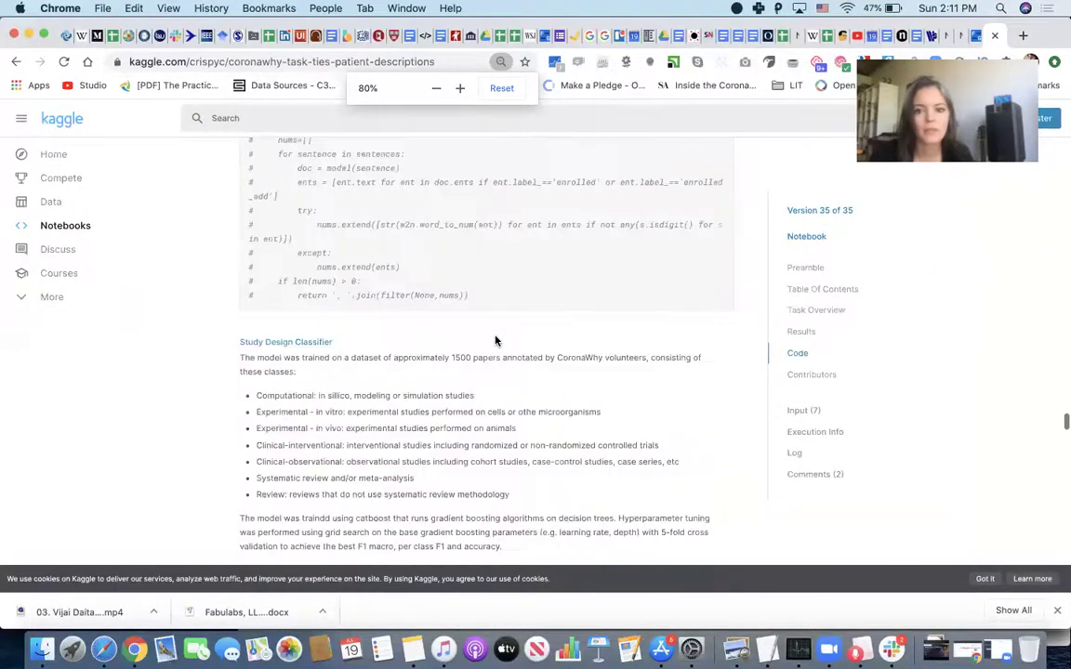
pyautogui.scroll(-15, 495, 342)
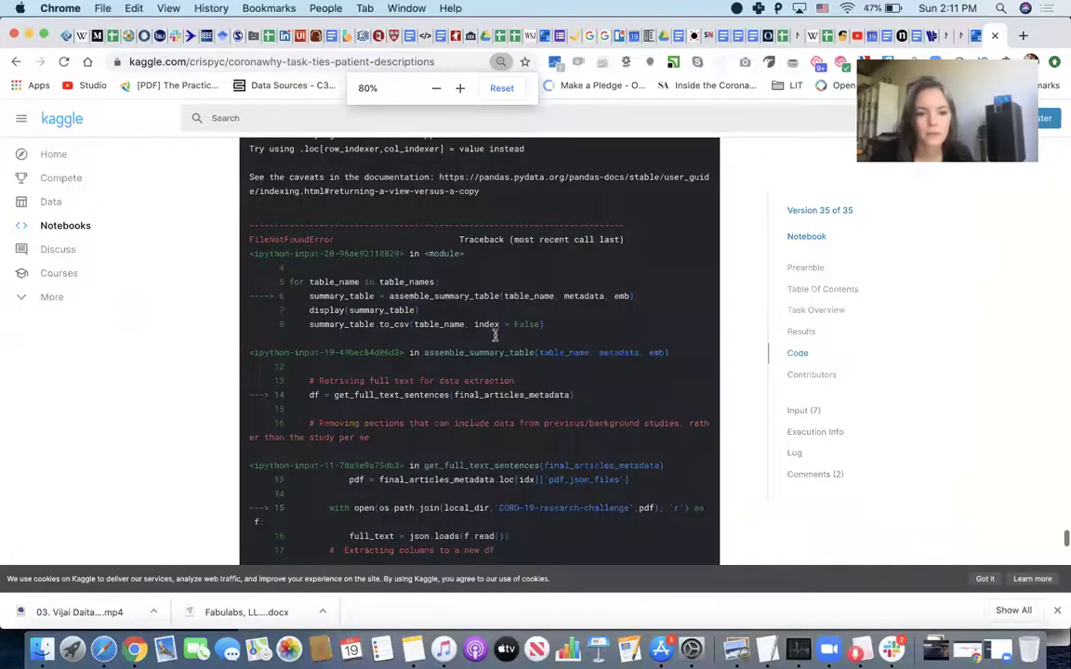
pyautogui.scroll(20, 495, 341)
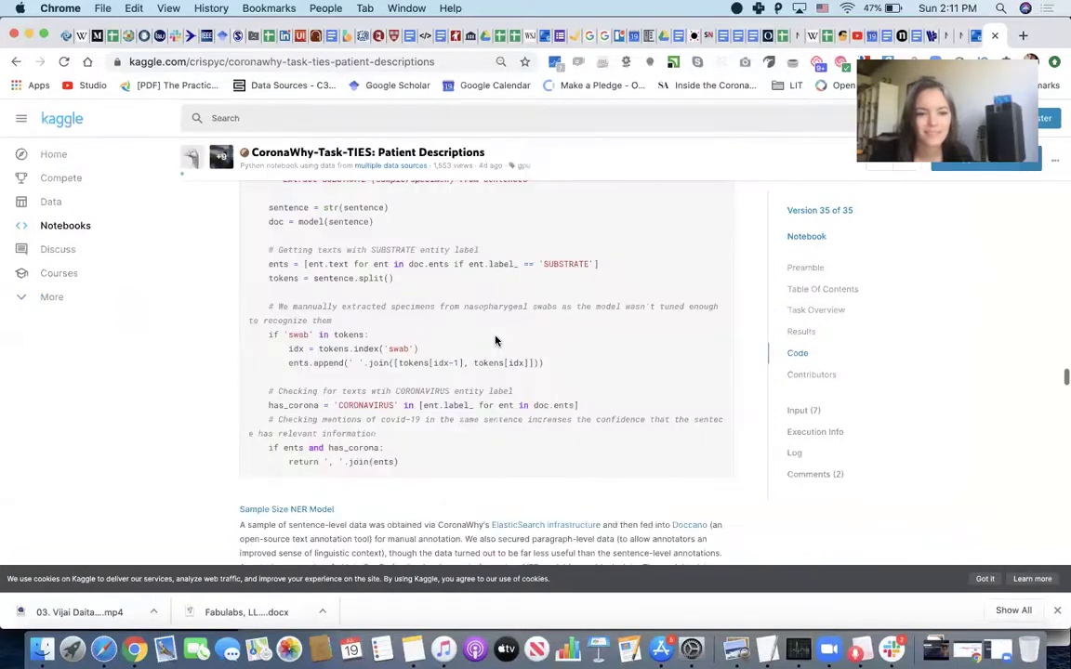
pyautogui.scroll(10, 496, 341)
pyautogui.scroll(10, 495, 341)
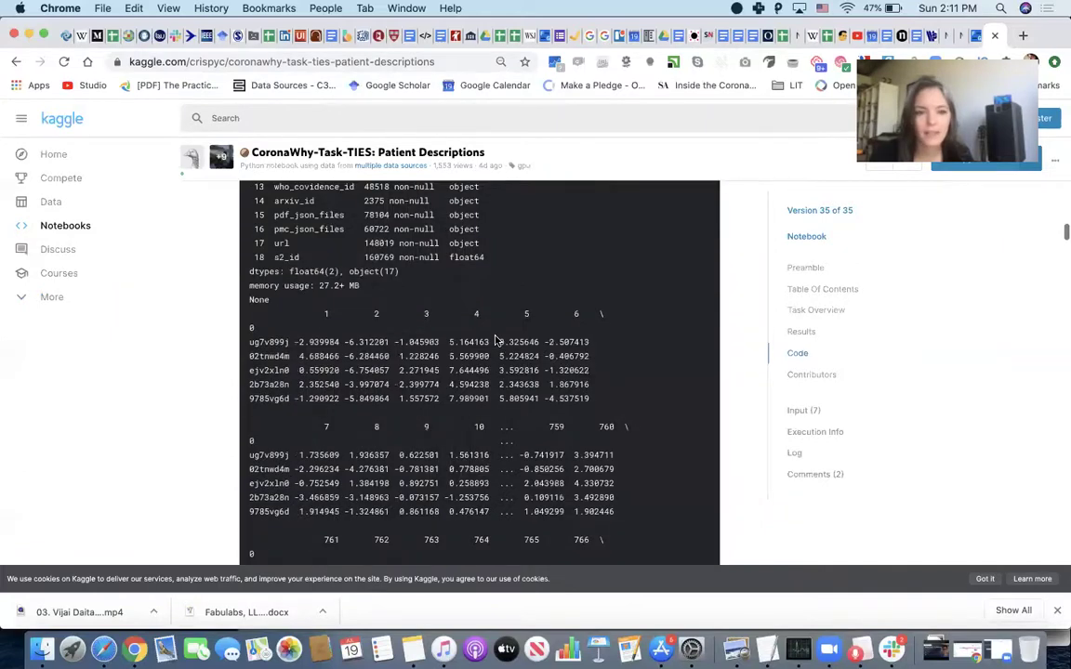
pyautogui.scroll(10, 496, 341)
pyautogui.scroll(10, 496, 341)
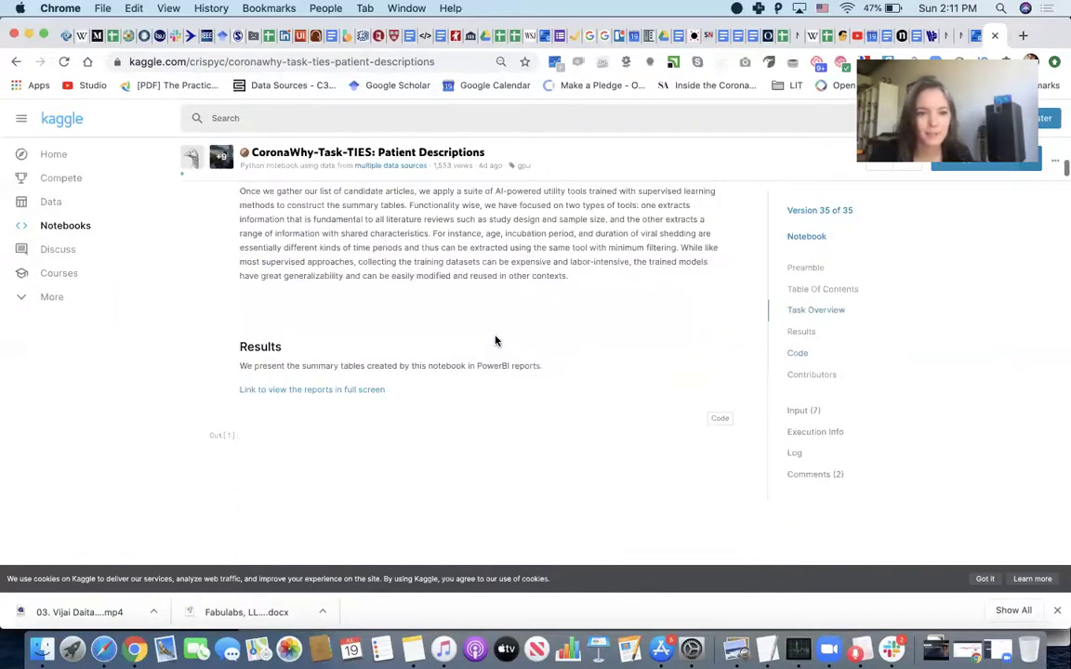
pyautogui.press('super+equal')
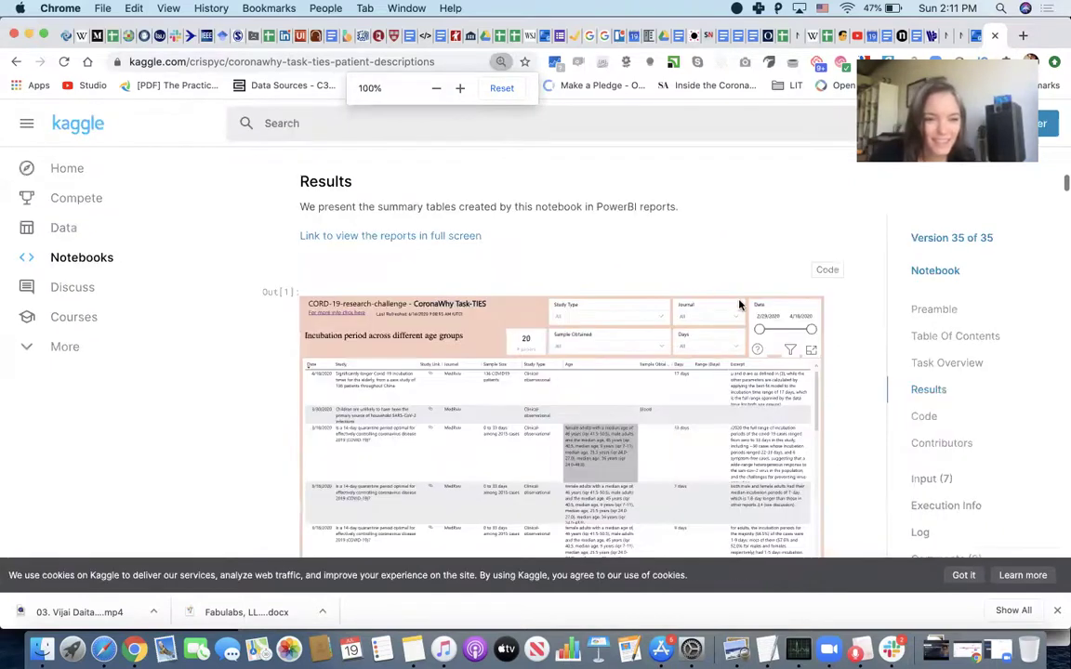
pyautogui.scroll(-2, 740, 305)
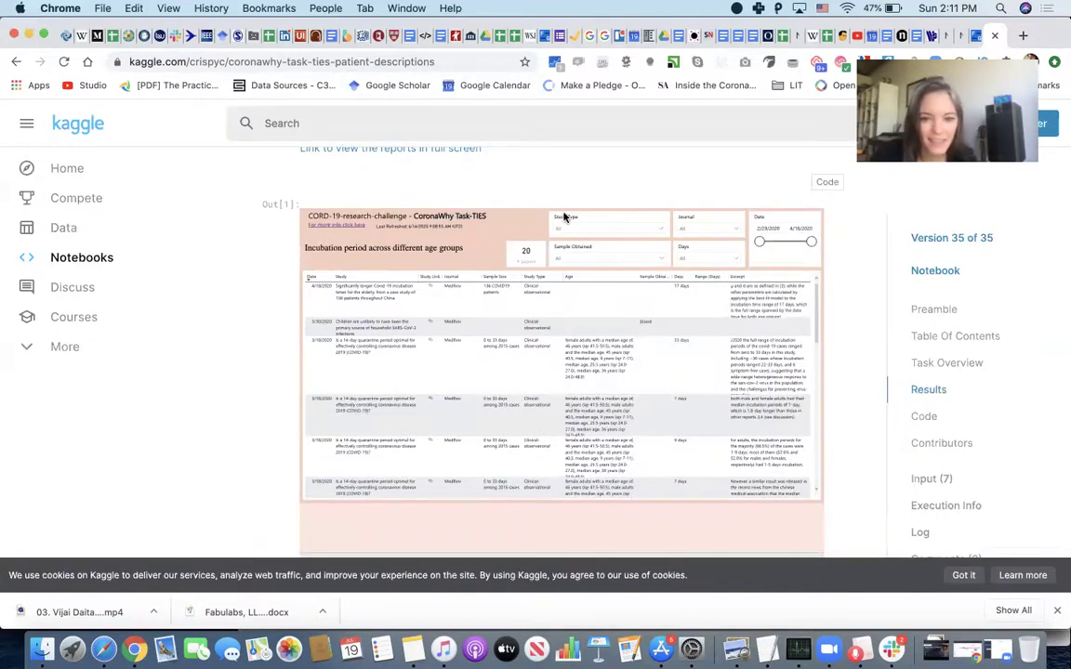
pyautogui.scroll(-1, 563, 216)
pyautogui.scroll(1, 755, 248)
pyautogui.scroll(-2, 755, 248)
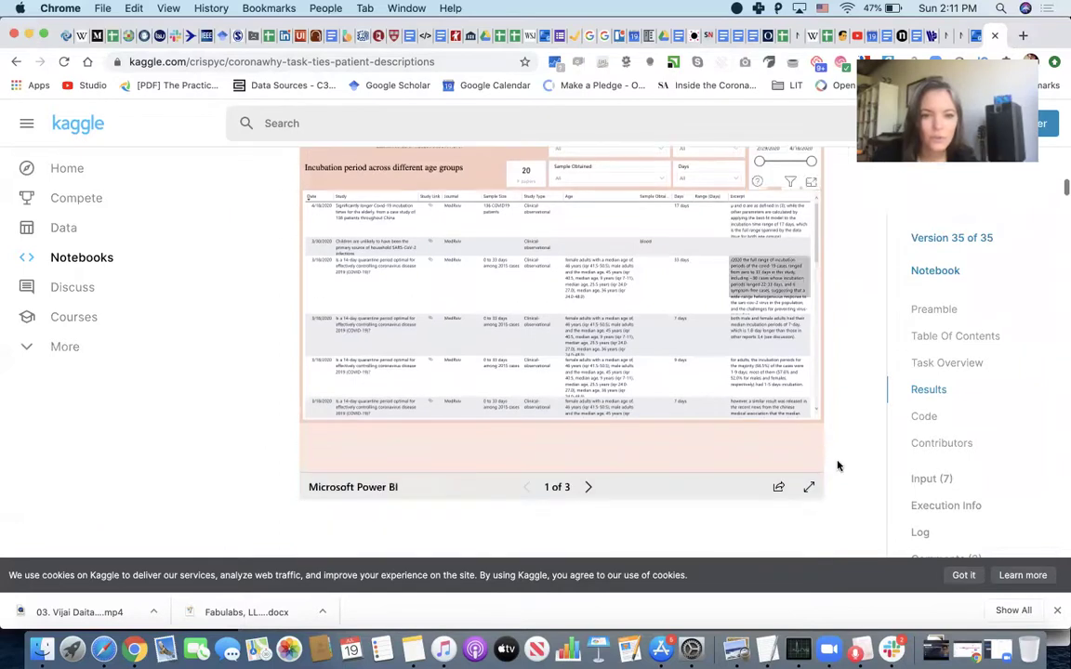
pyautogui.scroll(-1, 817, 446)
# Show the incubation-period report full screen, sort its table by Sample Size so the 181-case rows lead, and check the Sample Obtained choices
pyautogui.click(807, 447)
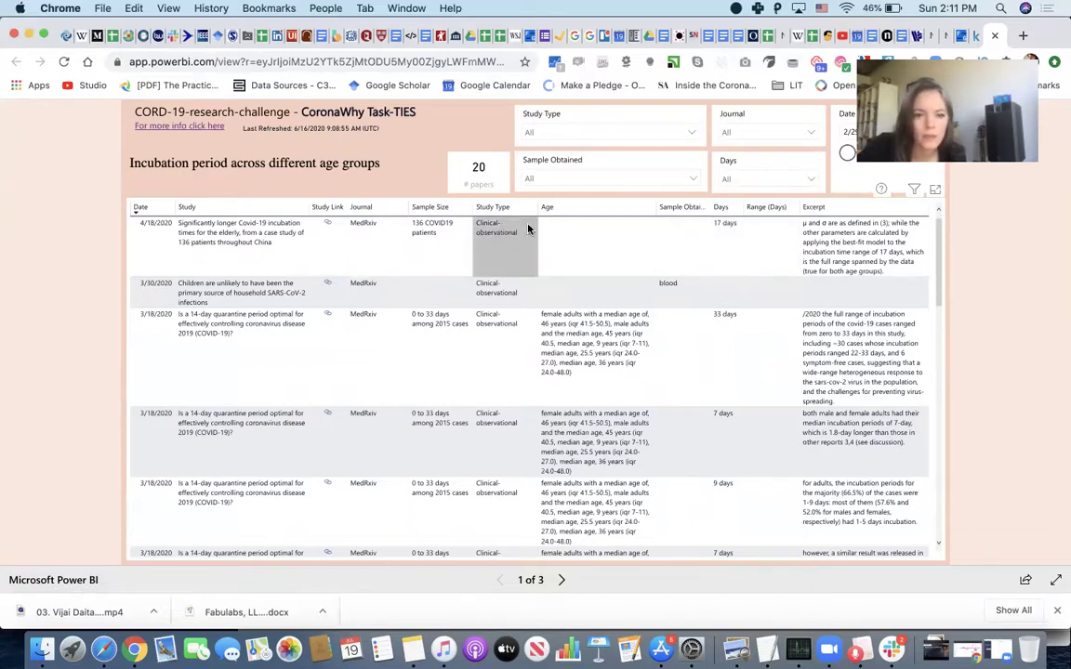
pyautogui.click(417, 212)
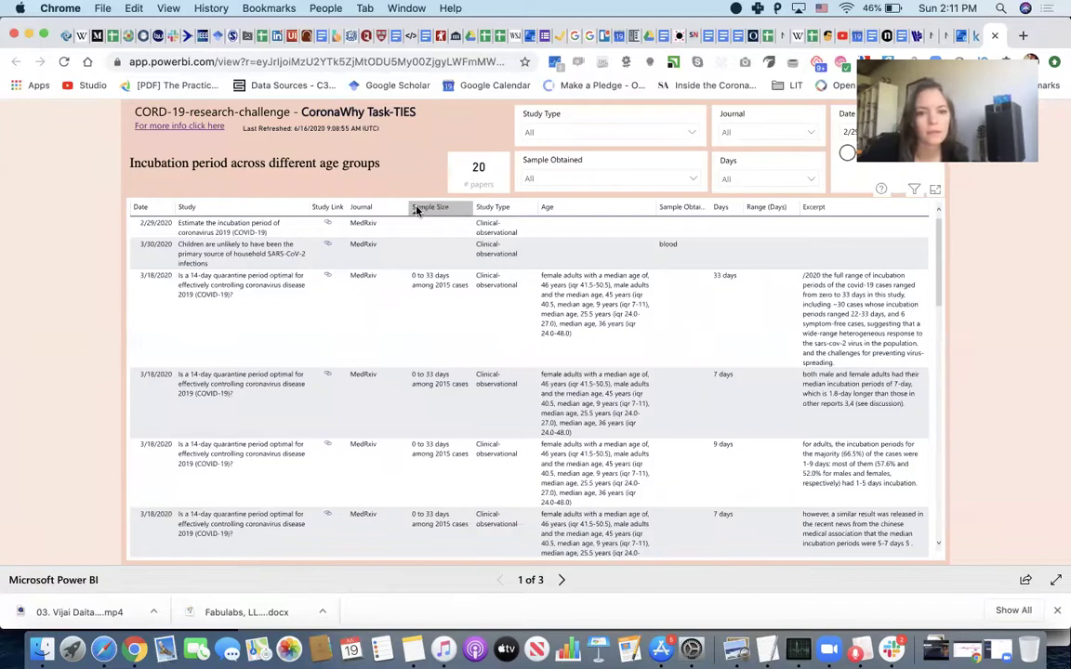
pyautogui.click(416, 212)
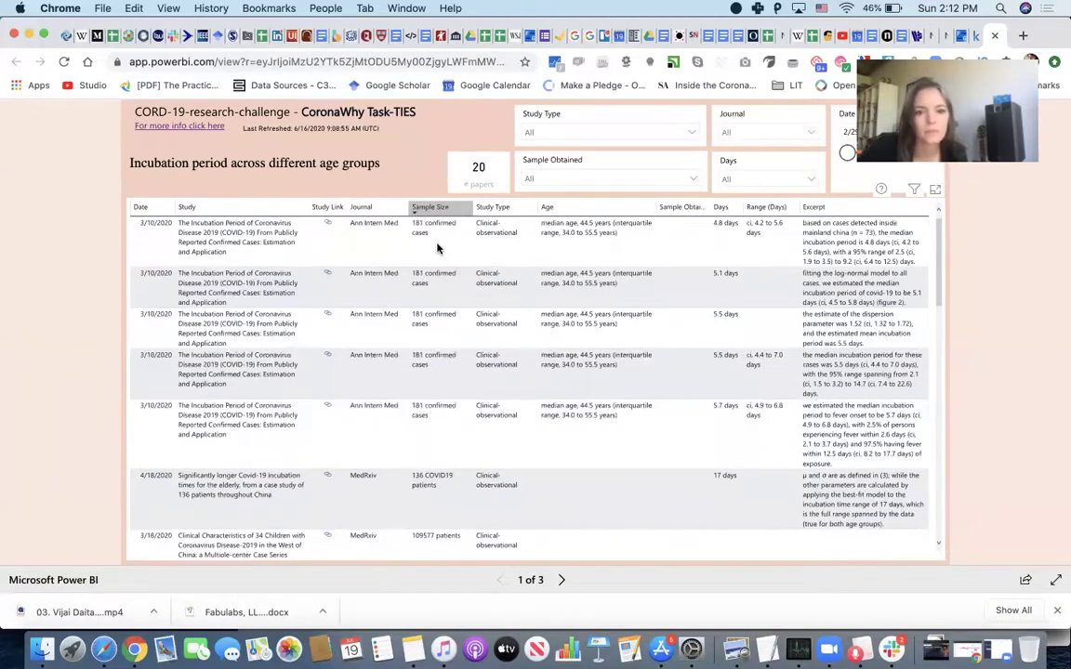
pyautogui.scroll(-5, 439, 249)
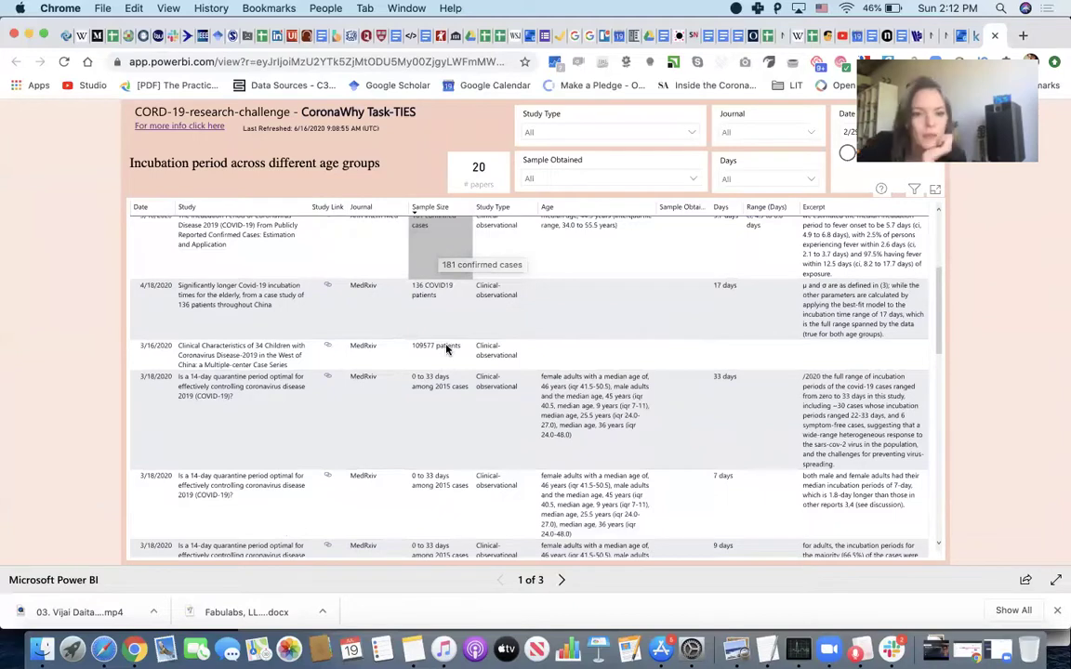
pyautogui.scroll(-3, 447, 348)
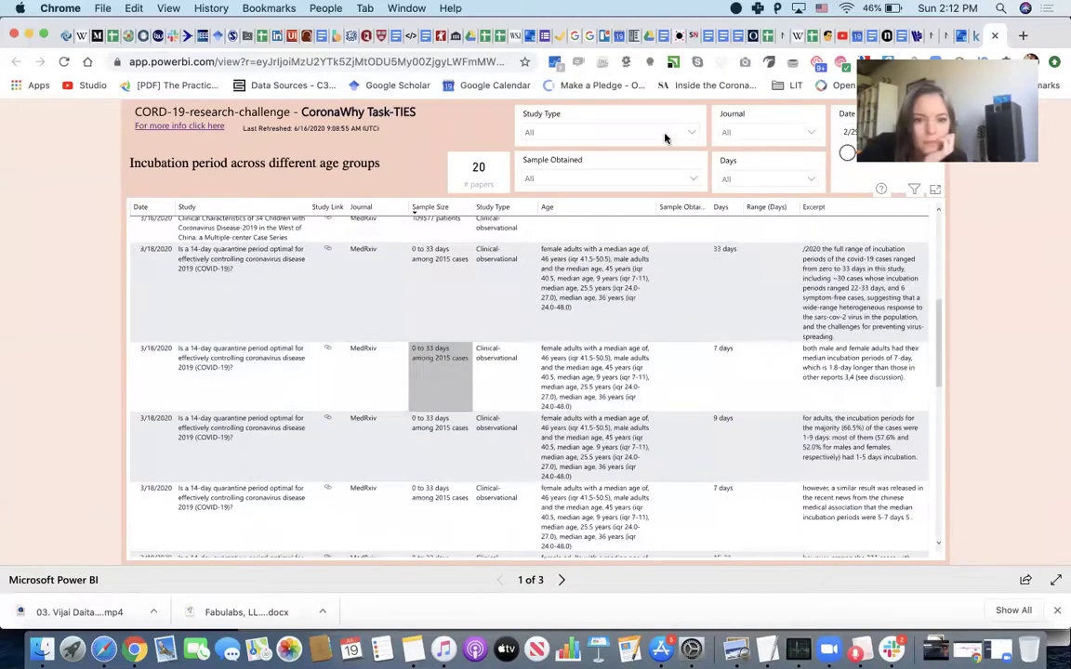
pyautogui.click(614, 179)
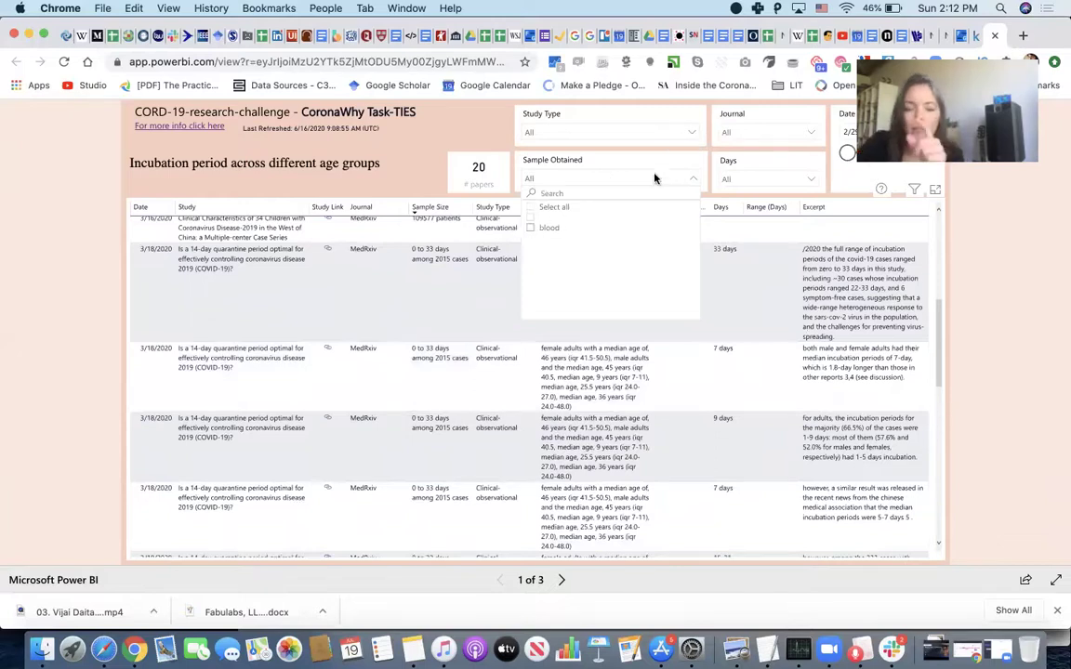
pyautogui.click(683, 174)
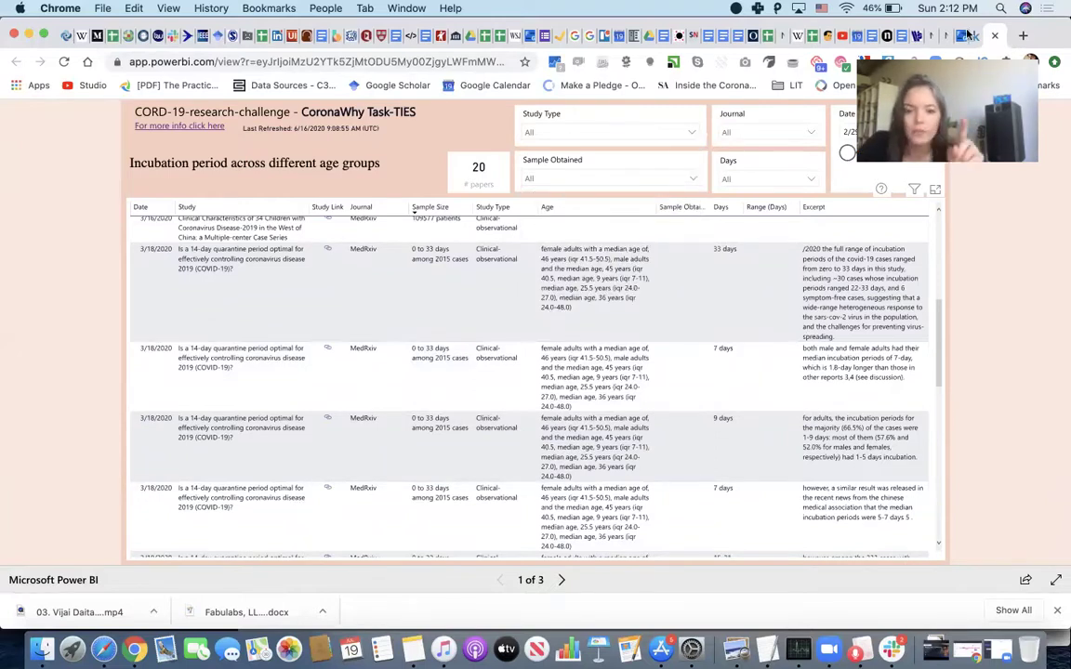